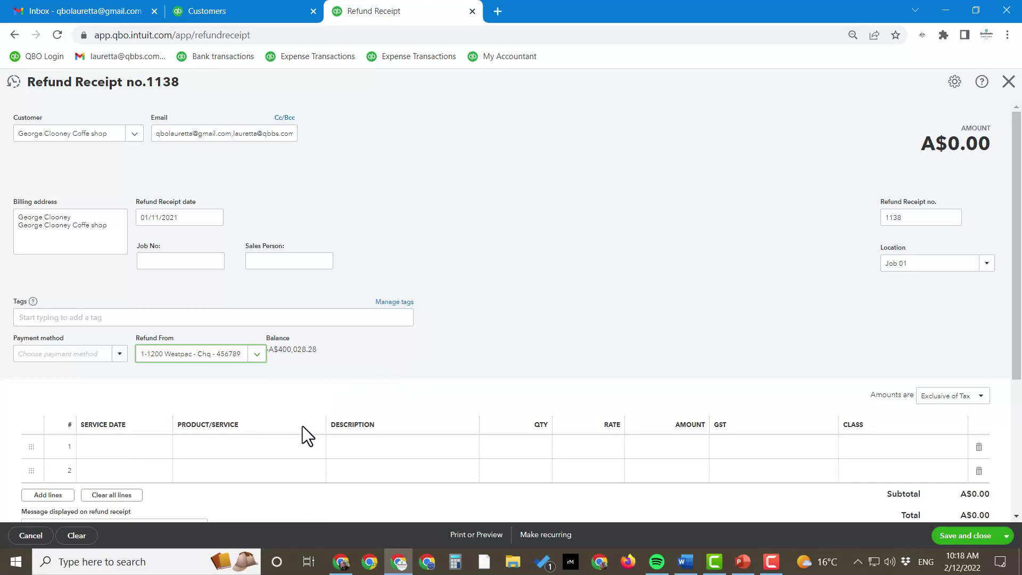
Refund Consulting on line 1 for 1000, with amounts set to Inclusive of Tax.
left_click(311, 449)
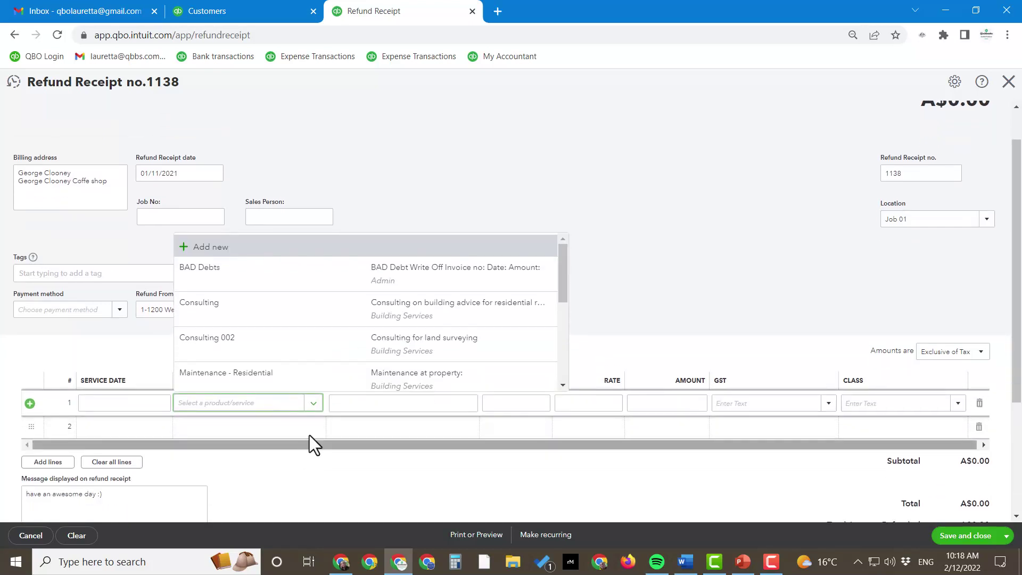
left_click(257, 311)
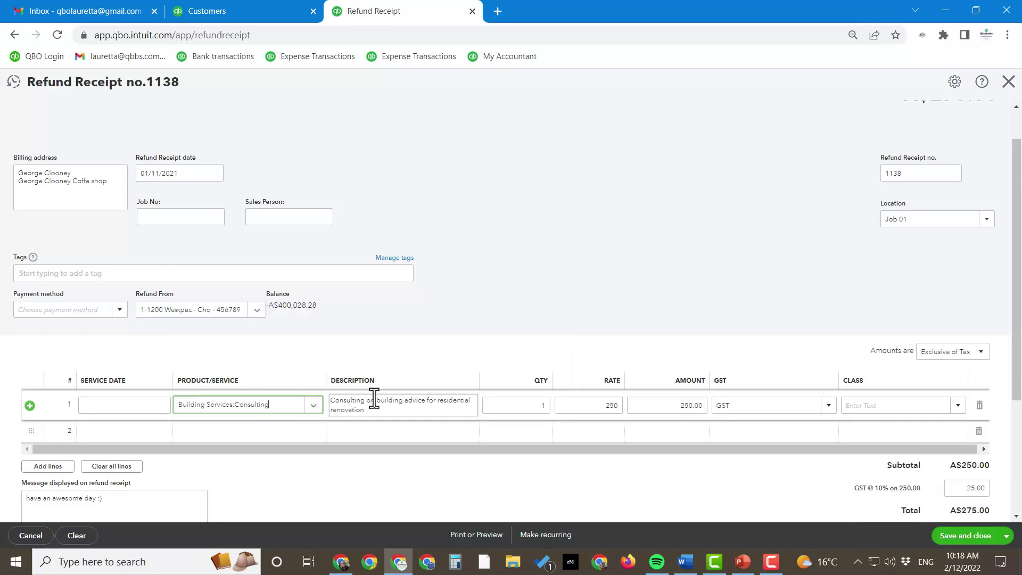
scroll(858, 339, "down", 1)
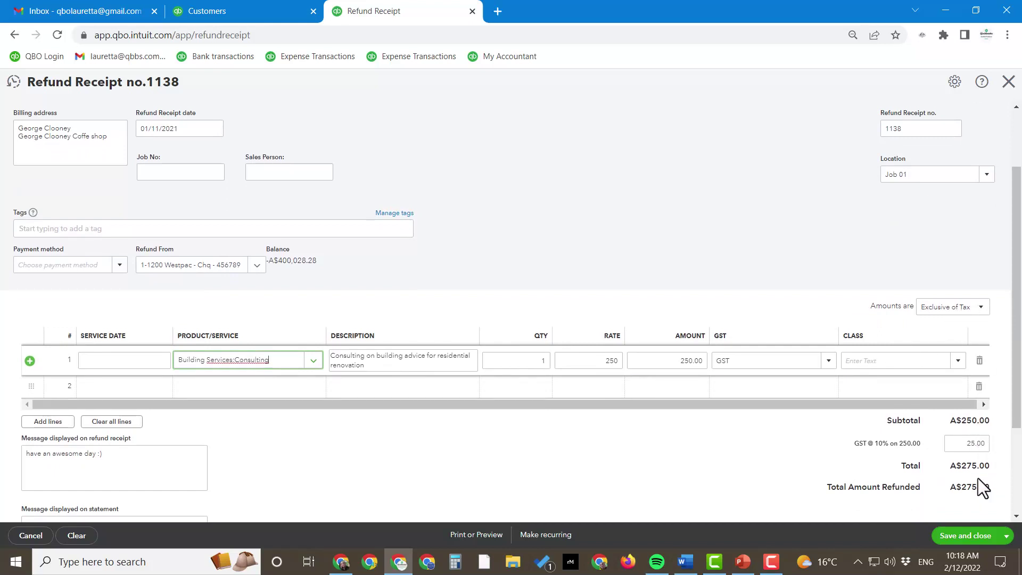
left_click(977, 316)
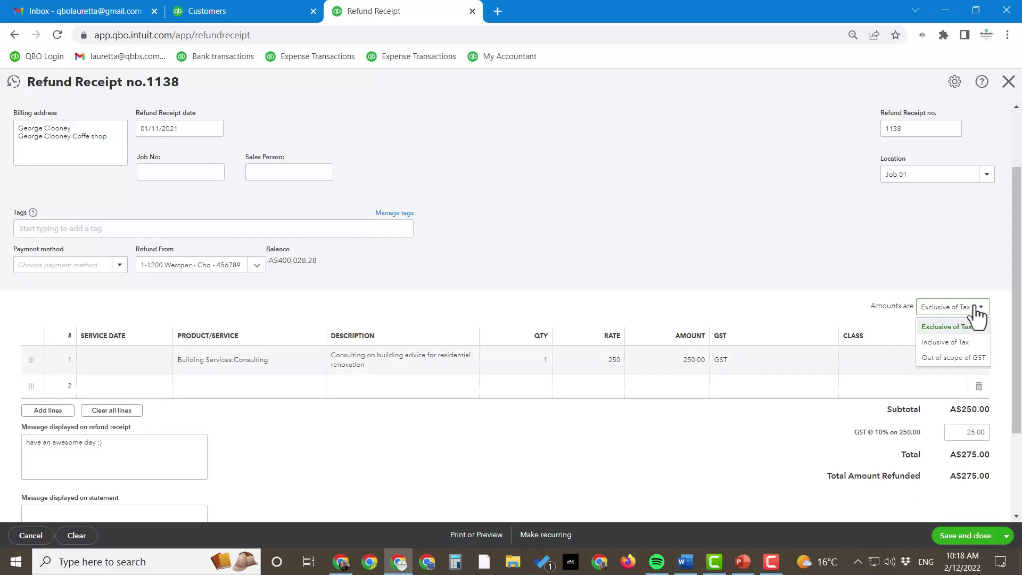
left_click(948, 343)
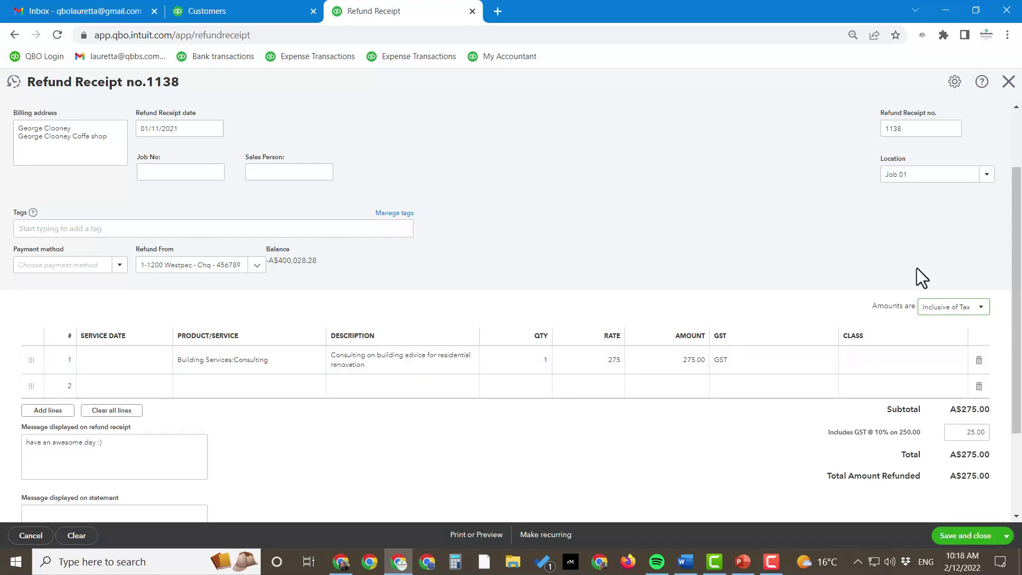
left_click(656, 360)
type("1000")
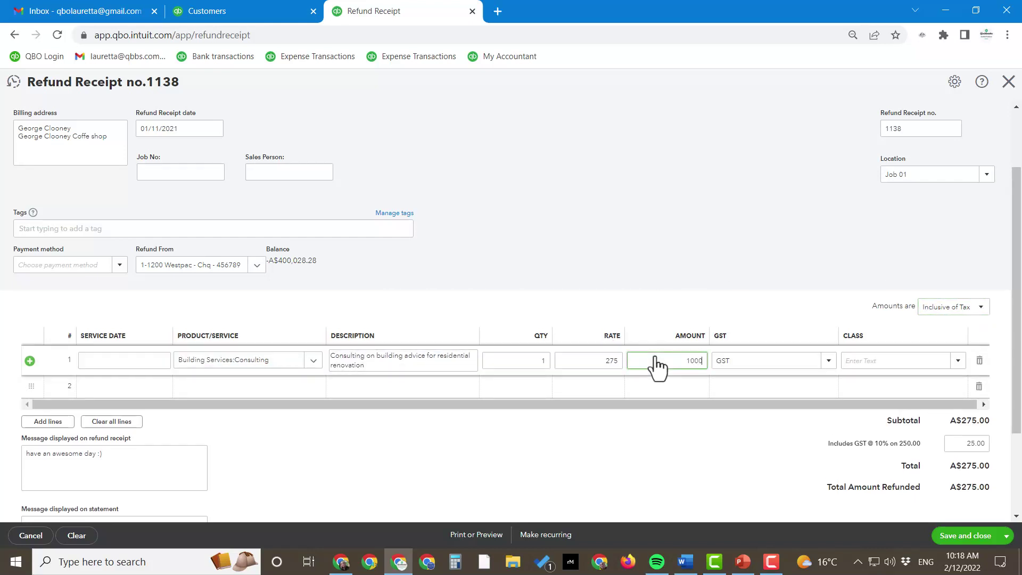
key("Tab")
Save and close refund receipt 1138 and dismiss the confirmation.
scroll(633, 338, "up", 2)
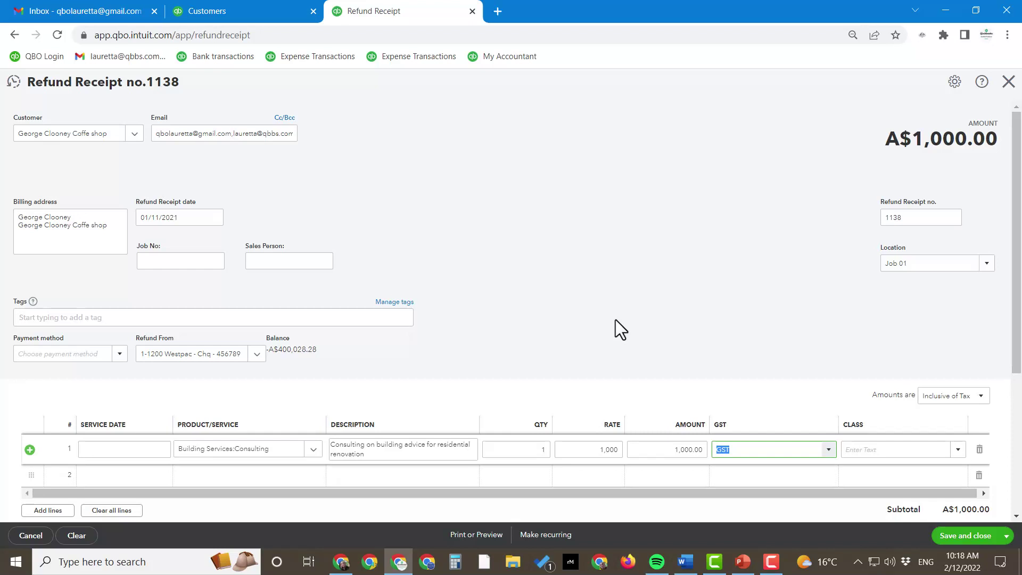
scroll(634, 288, "down", 3)
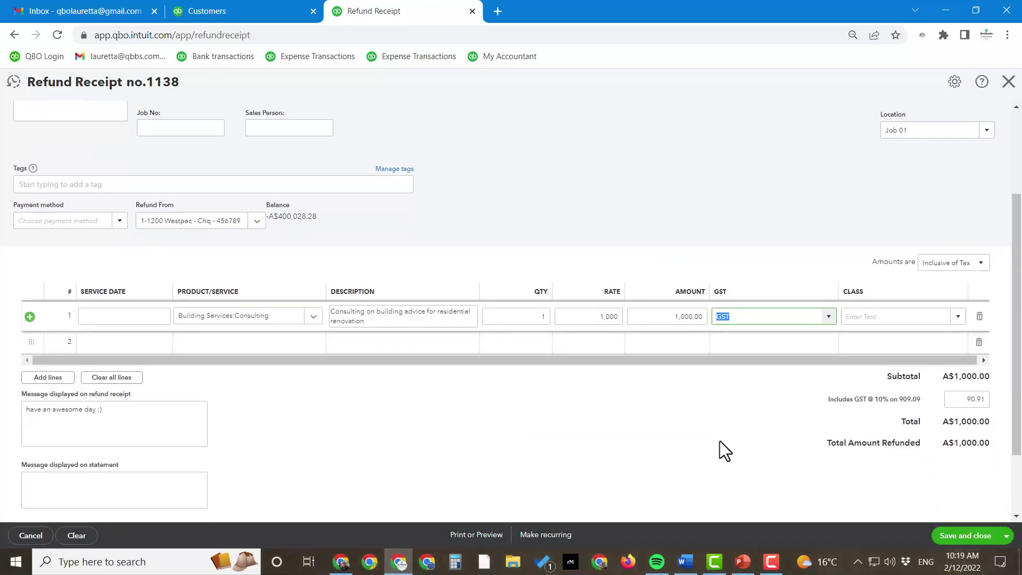
left_click(954, 540)
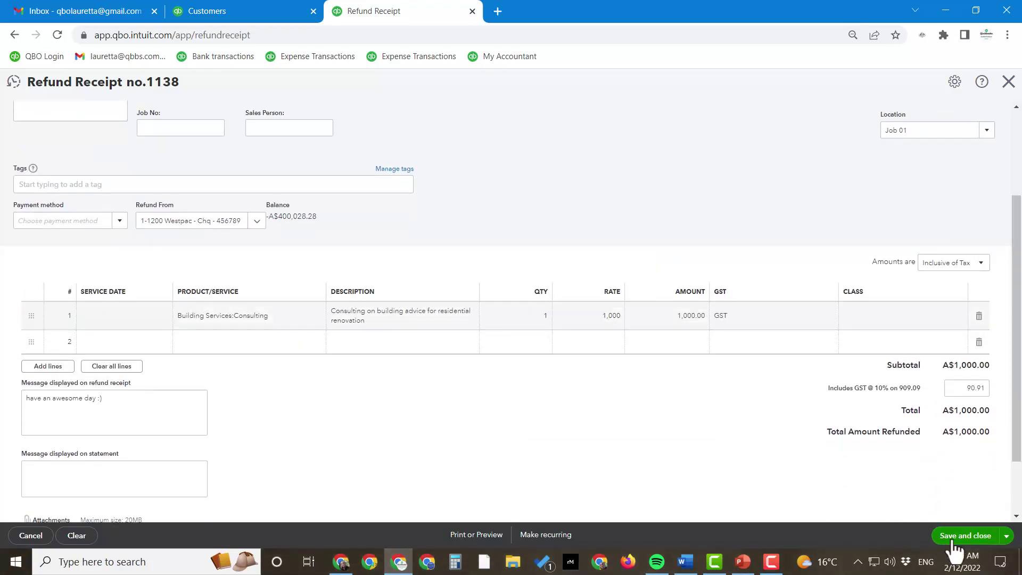
left_click(511, 350)
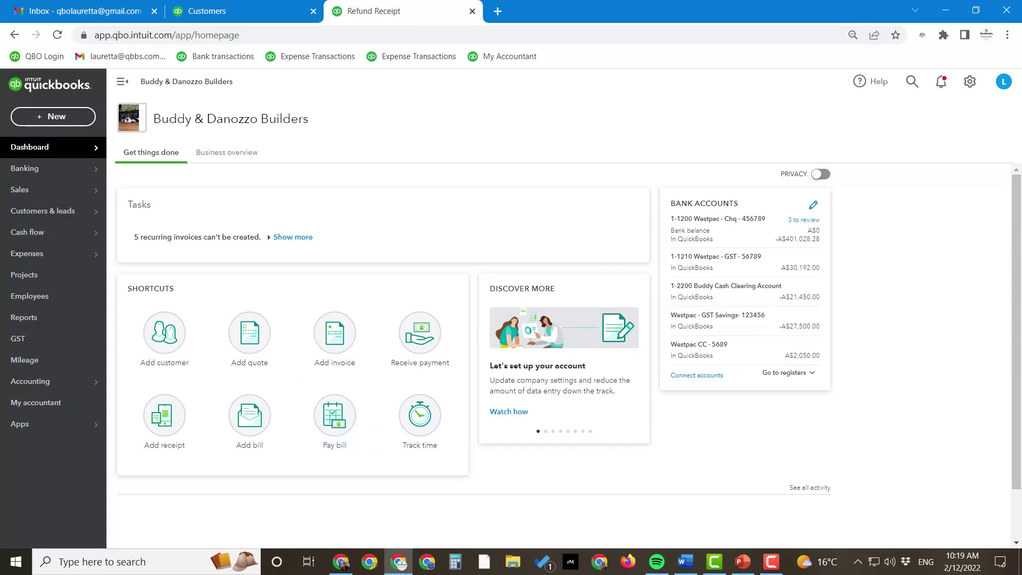
key("F10")
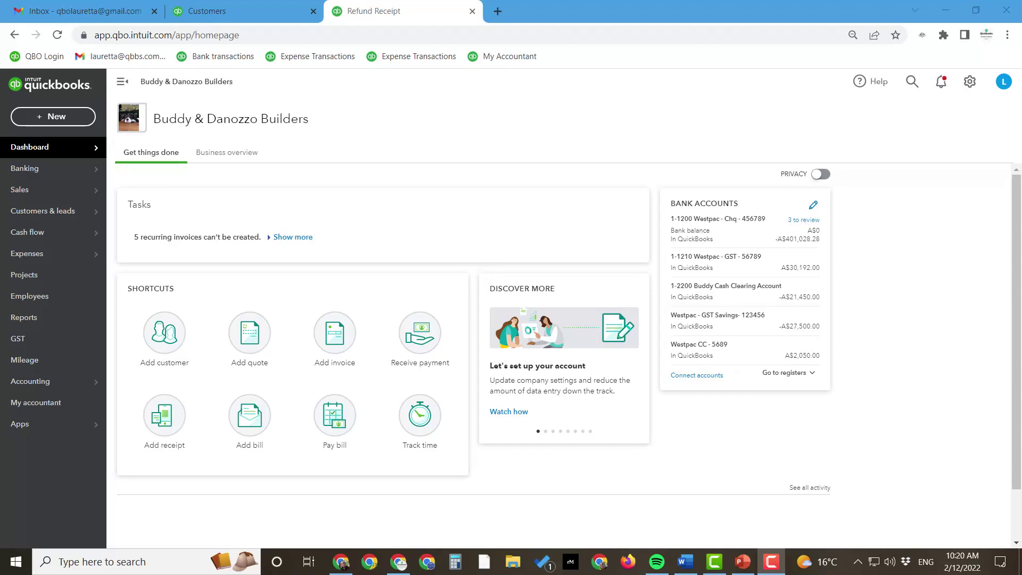
Start a new delayed credit for the customer, found by searching their name.
left_click(66, 126)
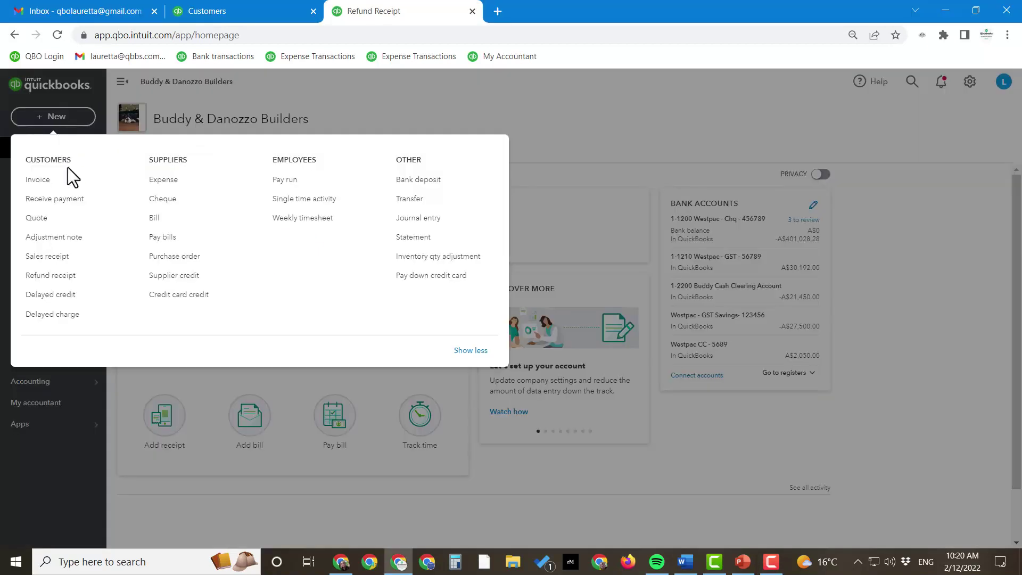
left_click(66, 296)
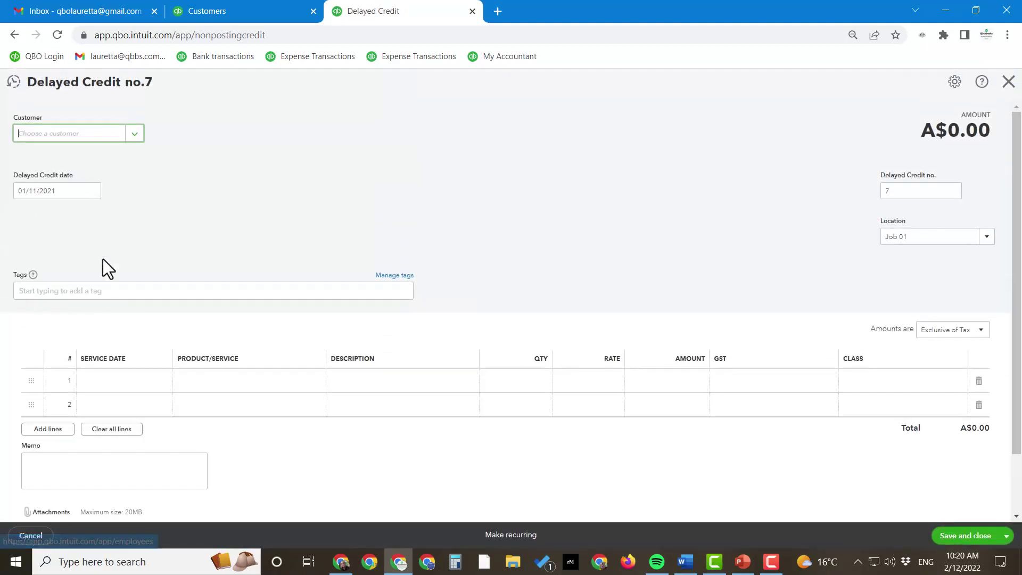
left_click(61, 137)
type("harry")
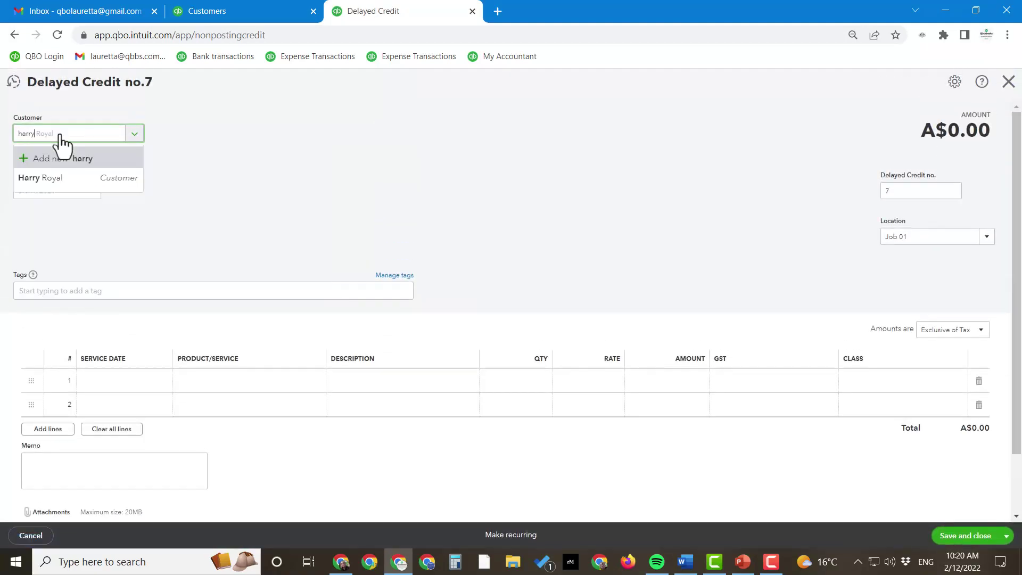
left_click(92, 179)
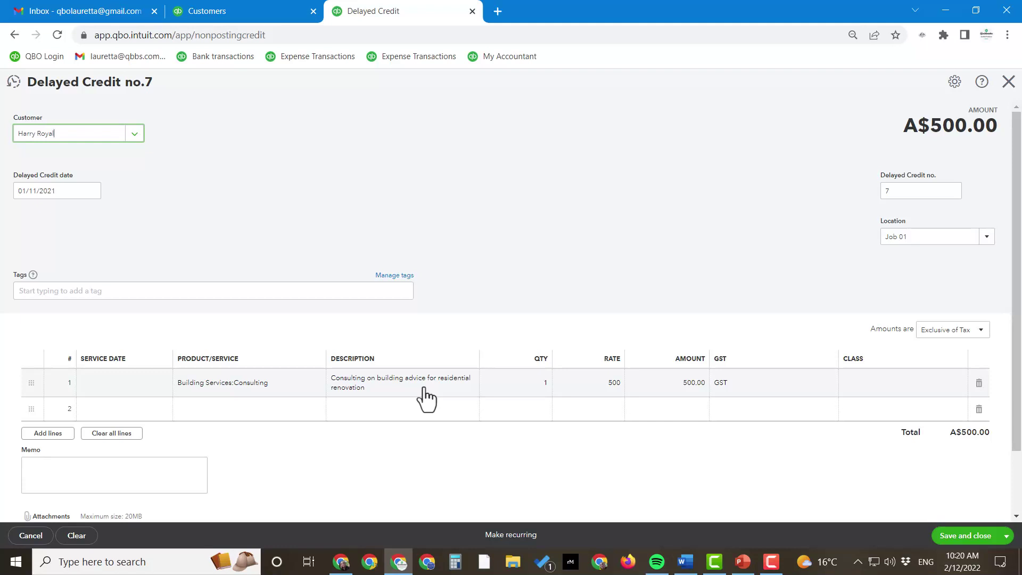
Change the consulting line amount from 500 to 1000 and save delayed credit no.7.
left_click(661, 383)
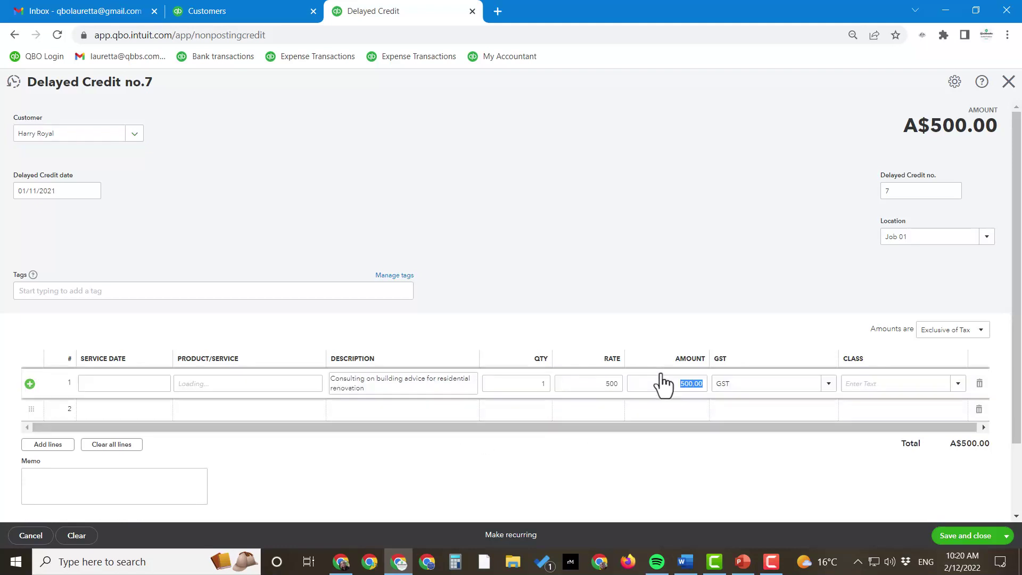
type("1000")
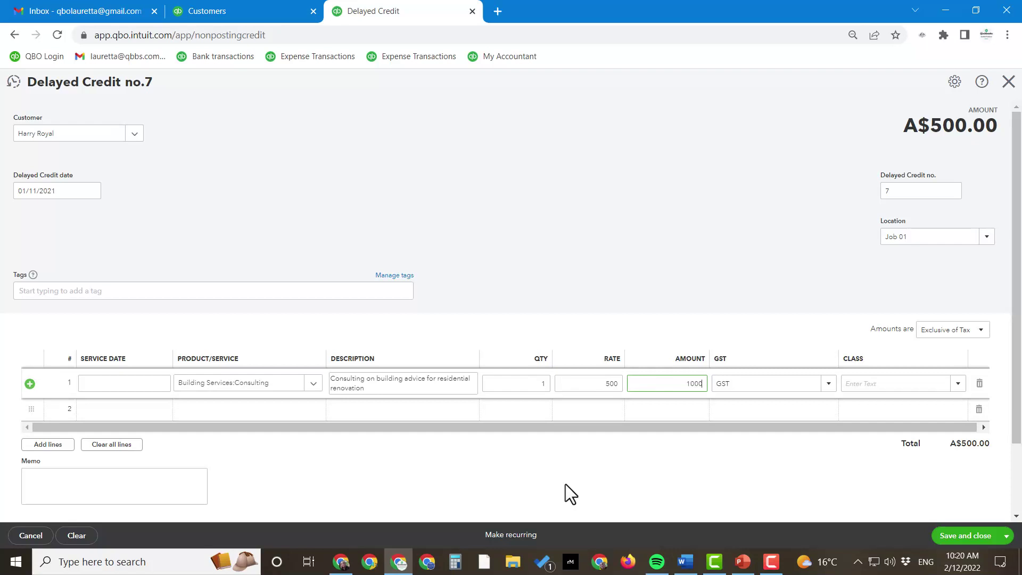
key("Tab")
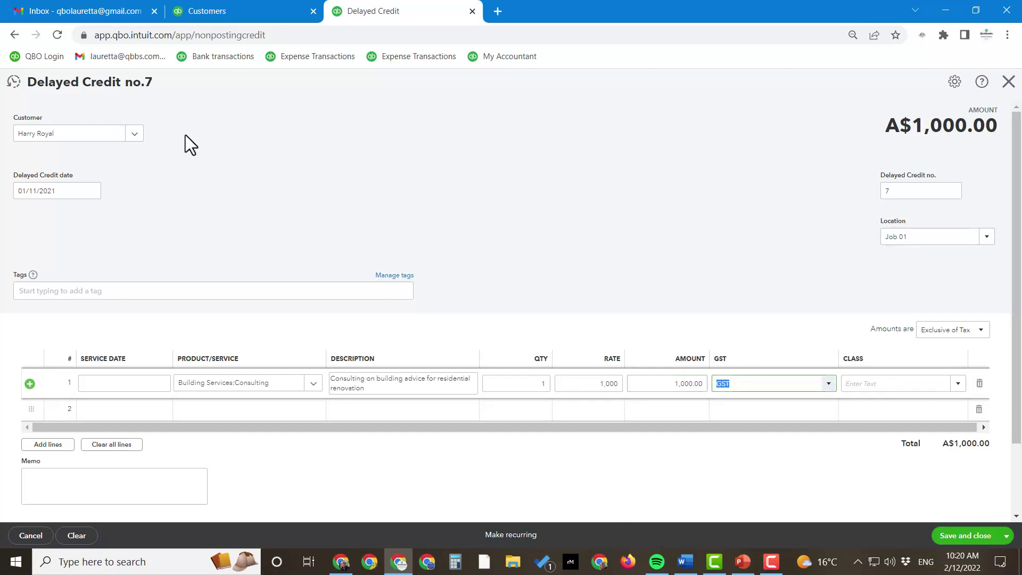
left_click(986, 538)
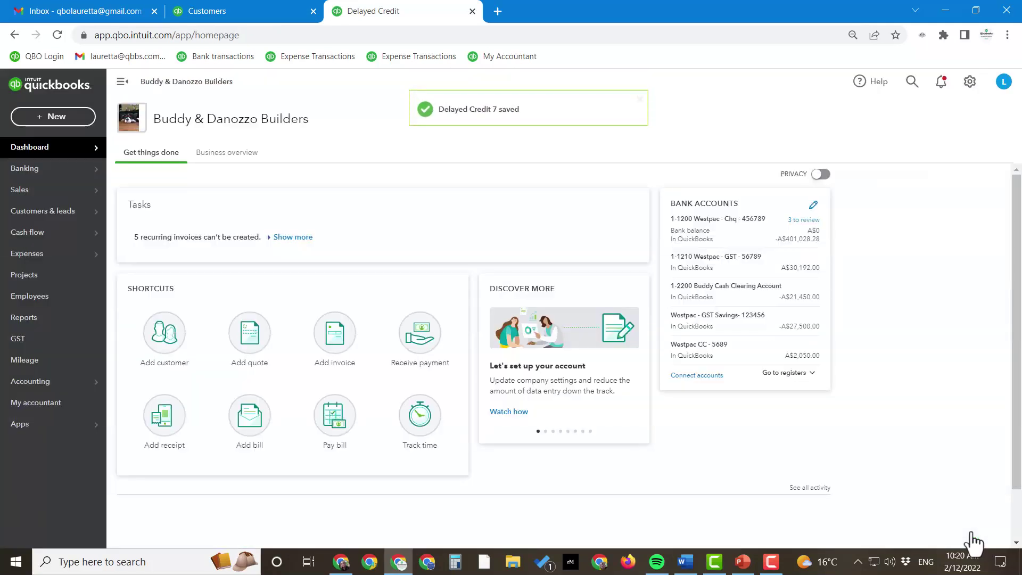
Start a new invoice for the same customer.
left_click(53, 121)
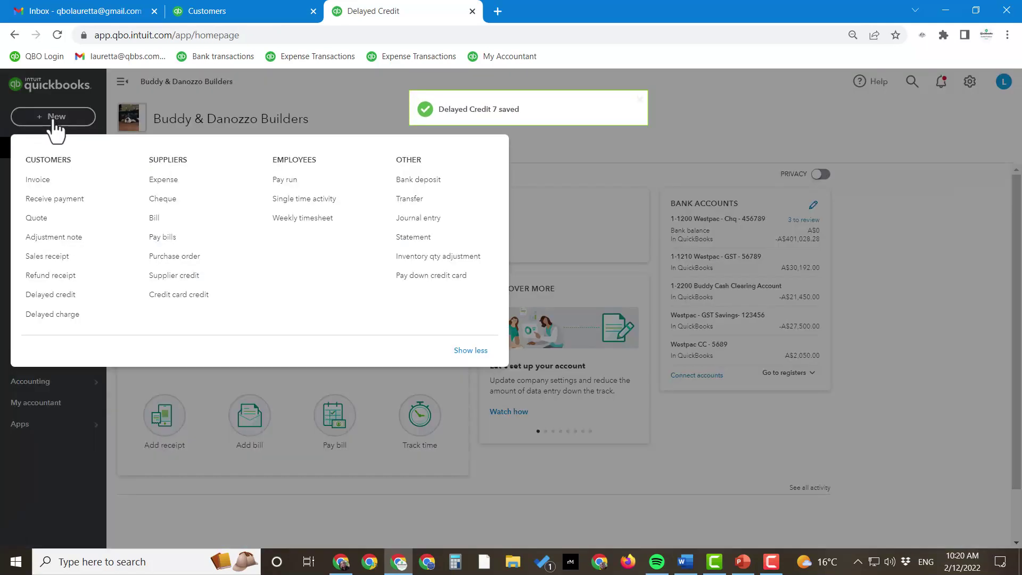
left_click(58, 182)
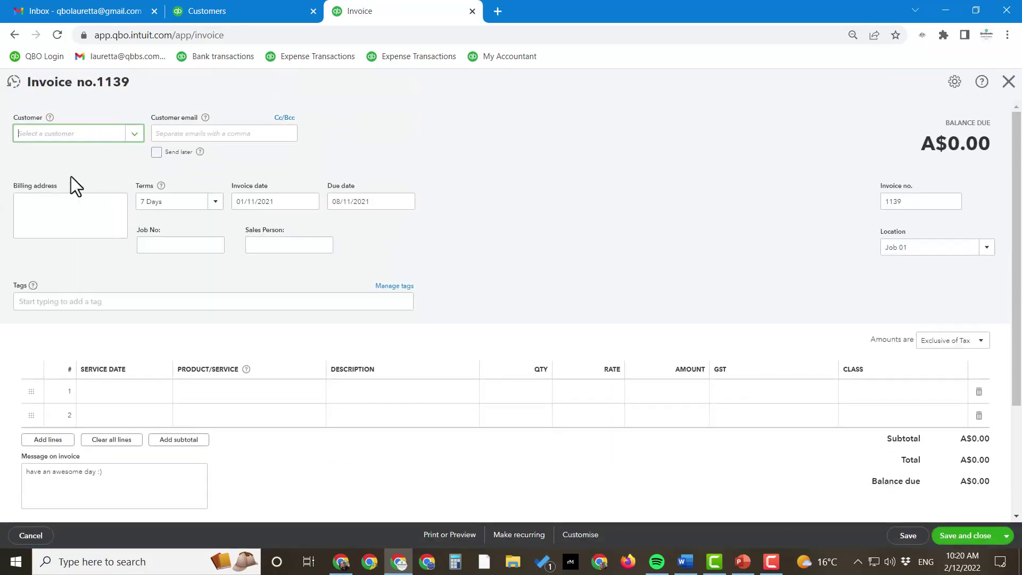
left_click(63, 139)
type("harry")
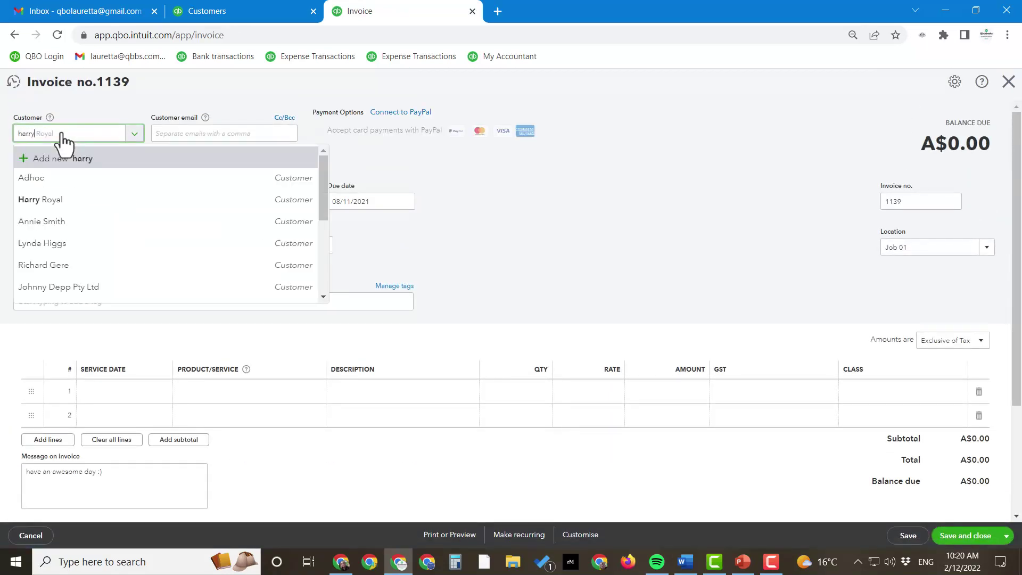
left_click(56, 178)
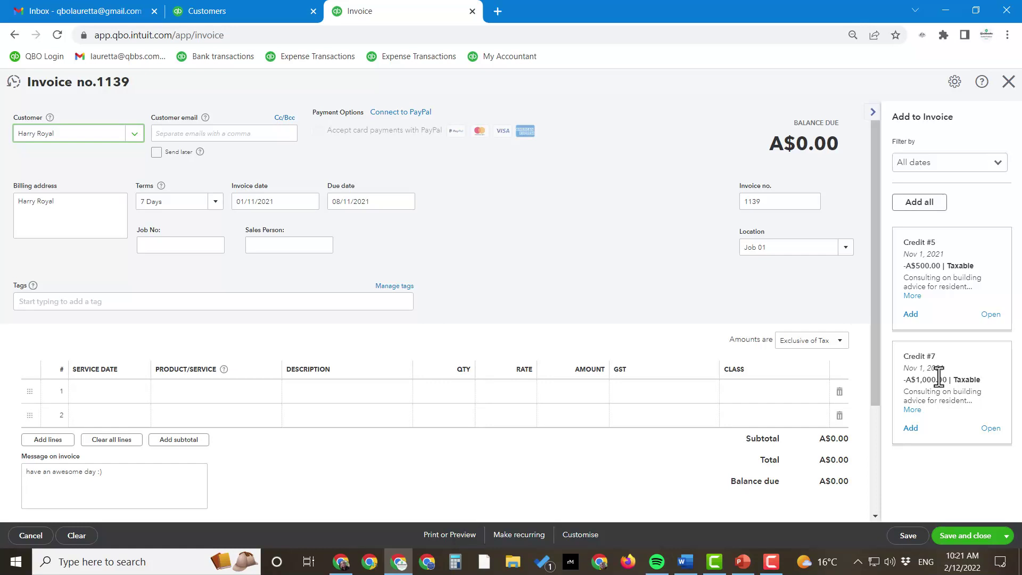
Add a Maintenance - Residential line of 40,000.00 as line 1.
left_click(202, 401)
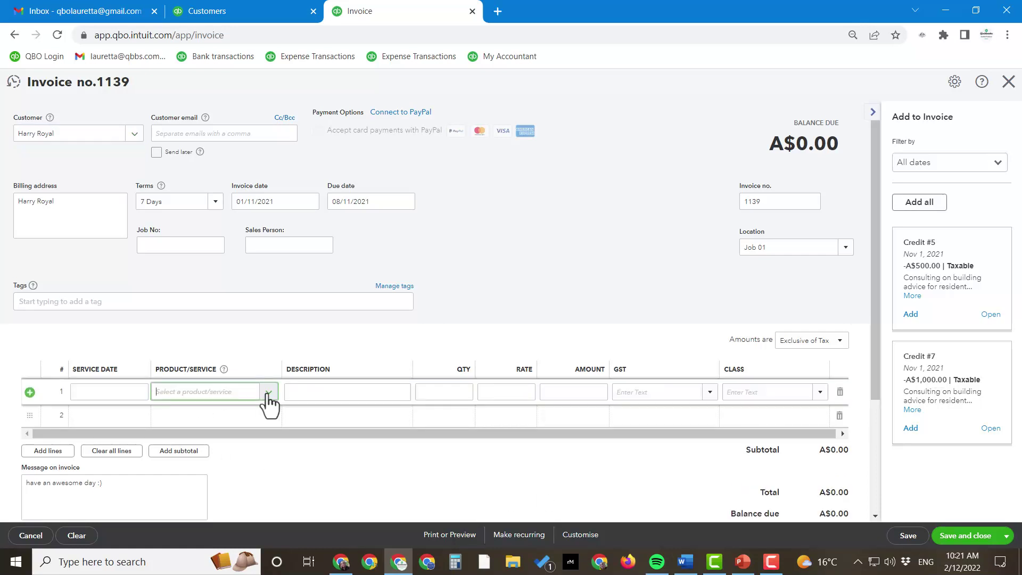
left_click(269, 394)
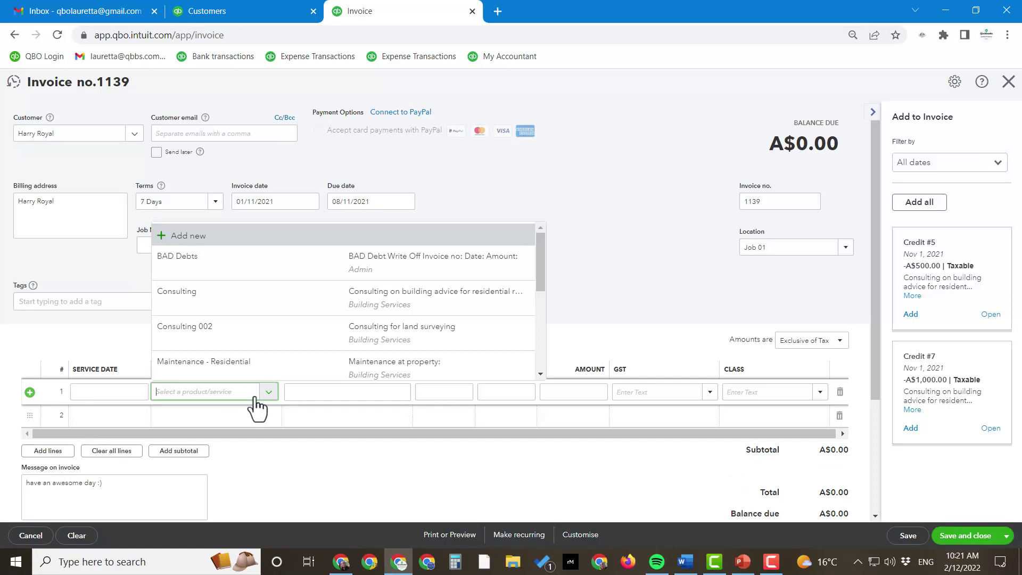
left_click(294, 370)
left_click(573, 392)
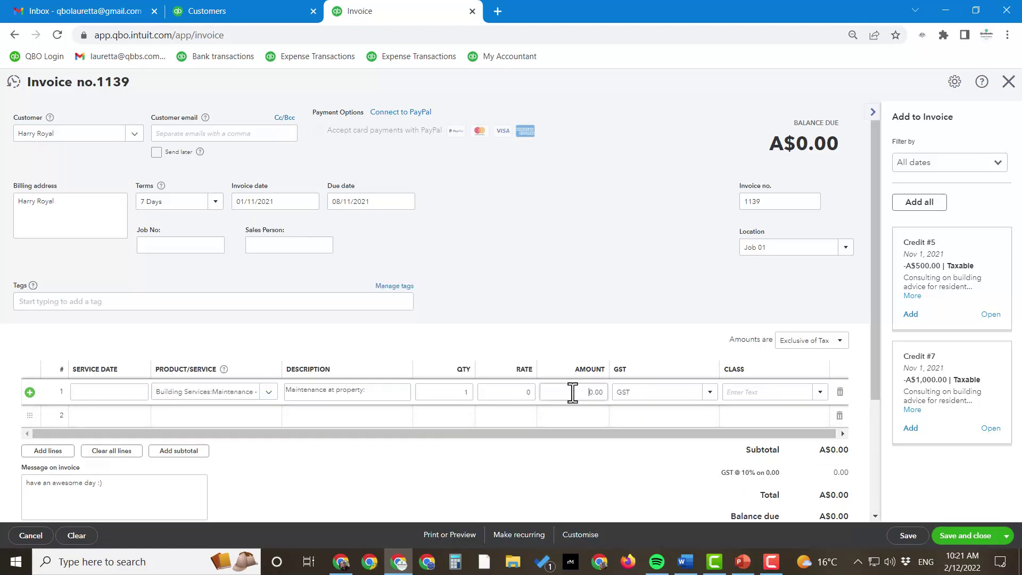
type("40,000")
key("Tab")
scroll(722, 350, "down", 1)
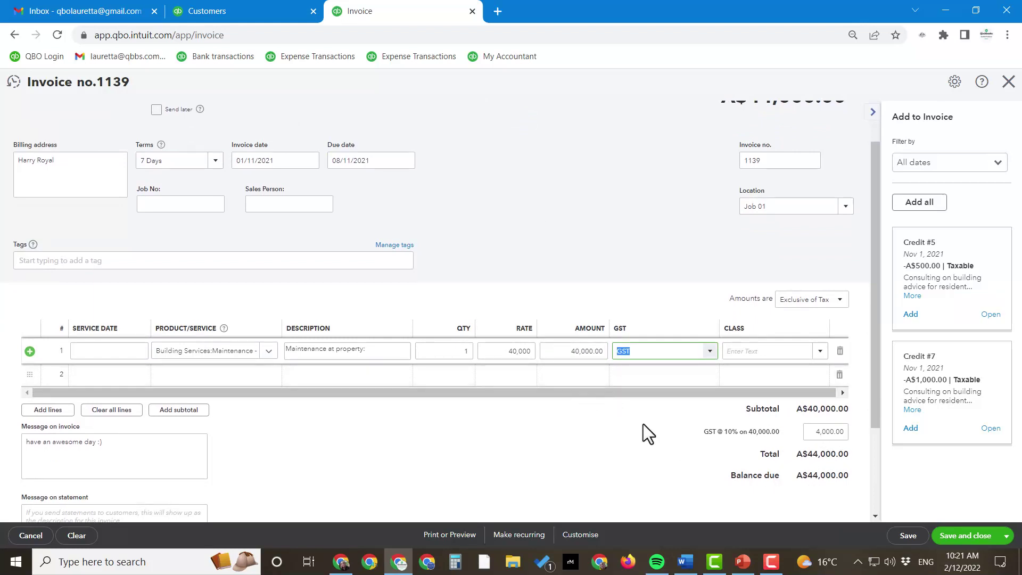
scroll(643, 424, "up", 1)
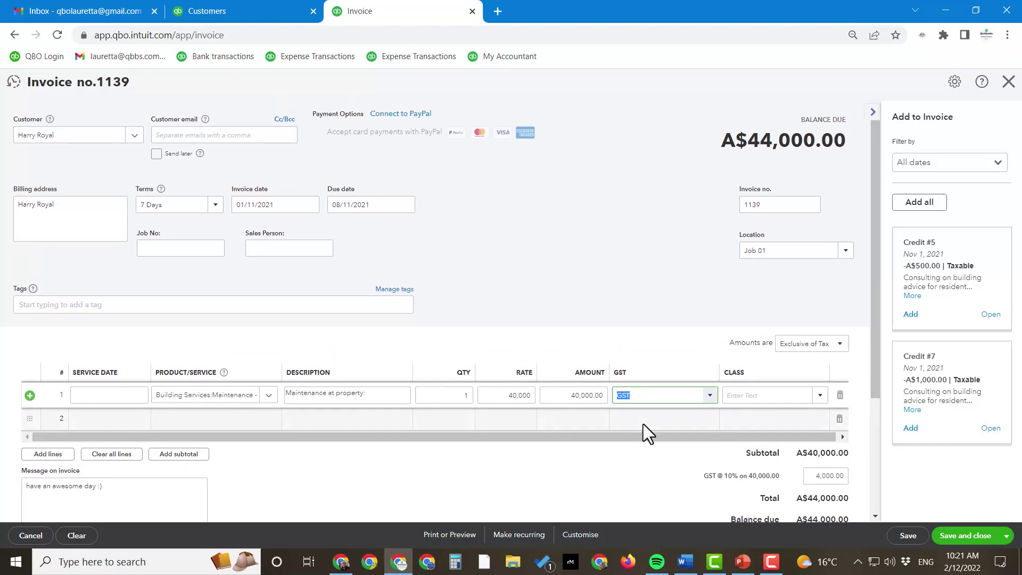
Add Credit #7 to invoice 1139 as a -1,000 line.
left_click(910, 428)
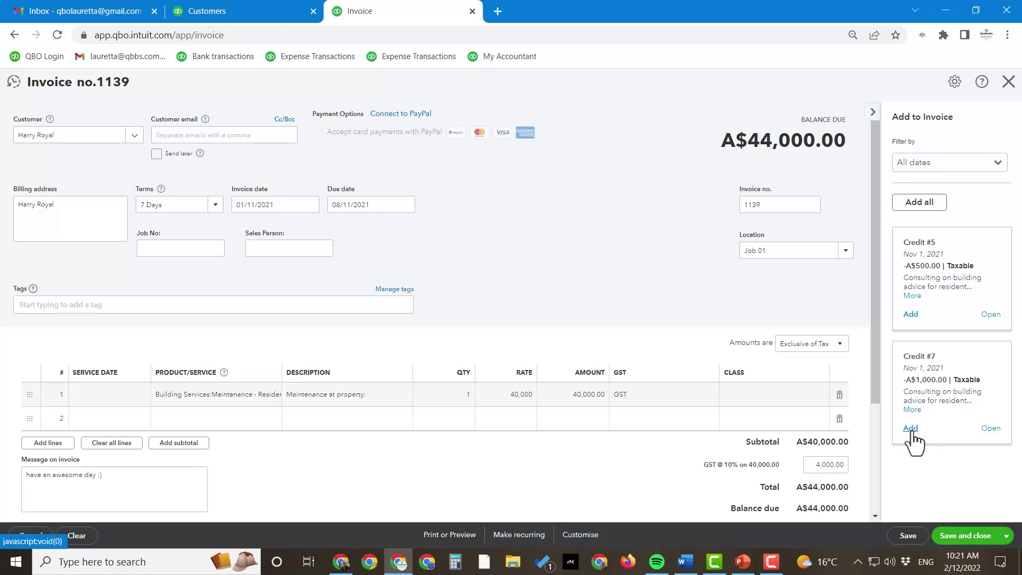
scroll(655, 471, "down", 2)
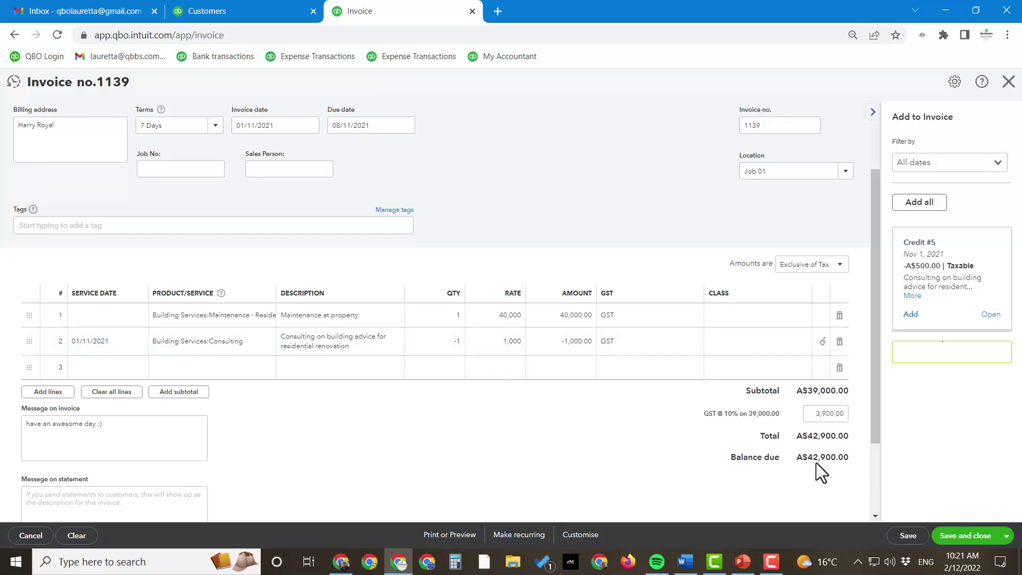
scroll(585, 445, "up", 2)
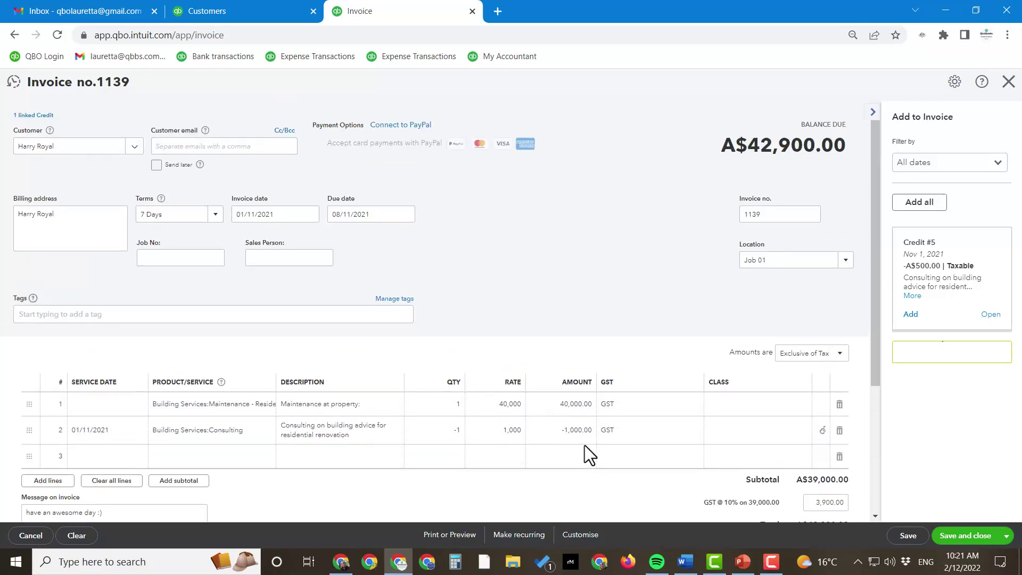
Save and close invoice 1139 with its A$42,900.00 balance due.
left_click(979, 537)
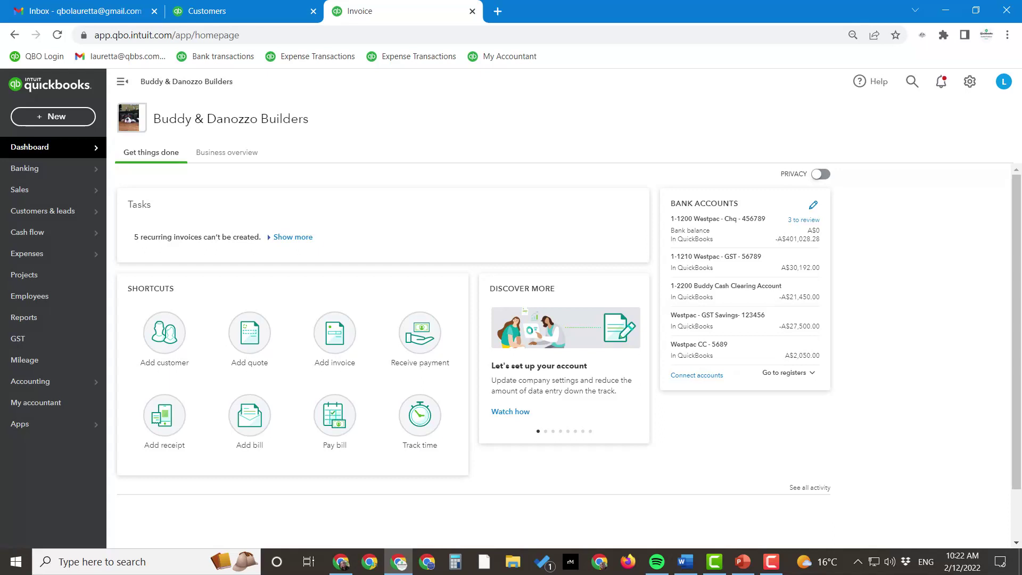
Start a new supplier credit for Ricks Carpentry services.
left_click(56, 120)
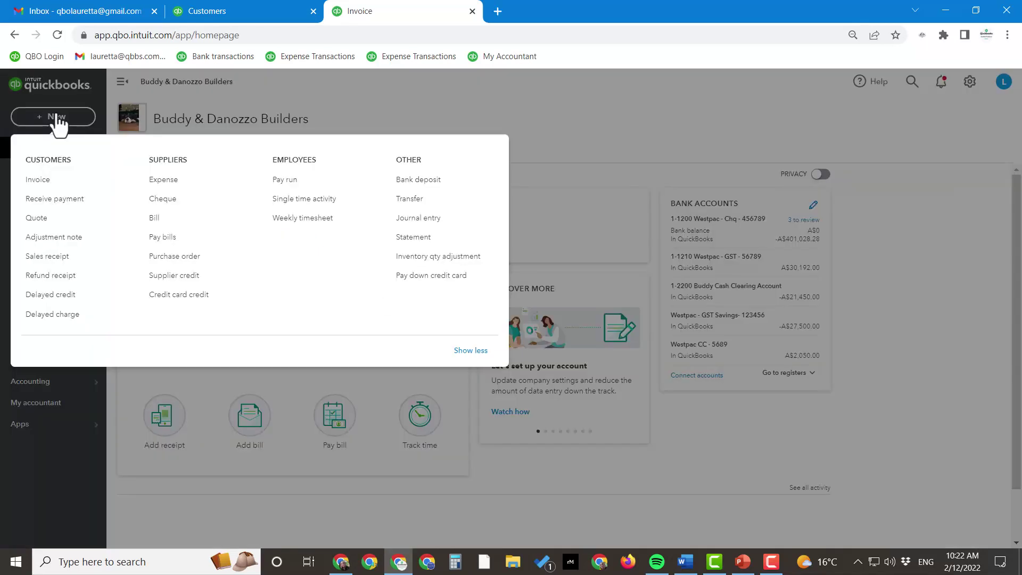
left_click(187, 276)
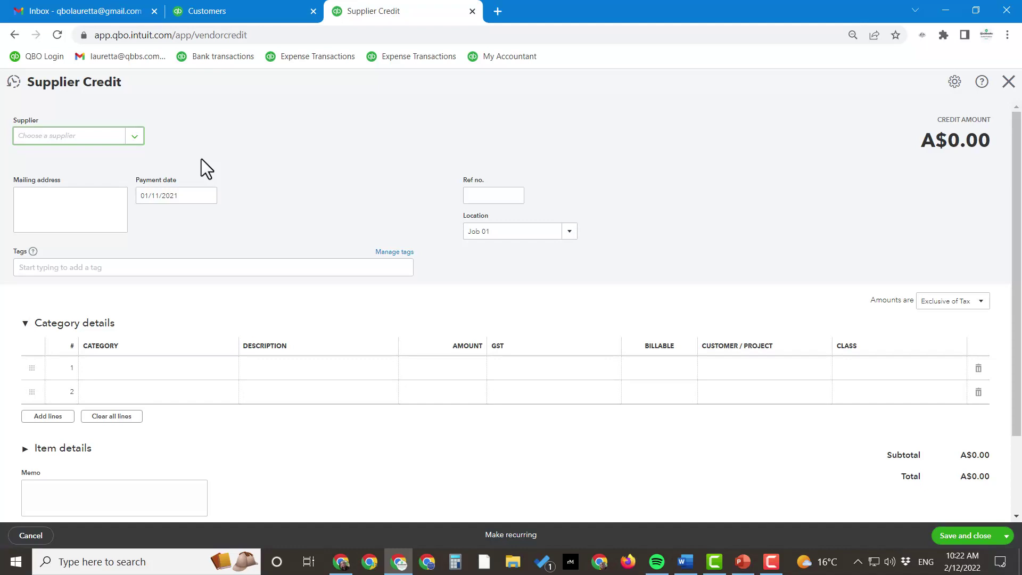
left_click(35, 137)
type("rick")
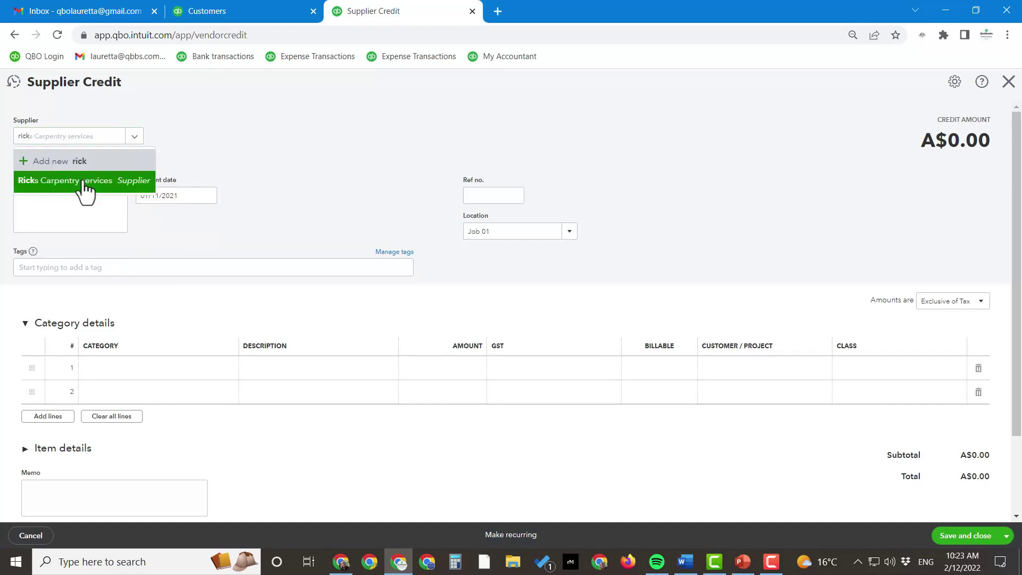
left_click(84, 181)
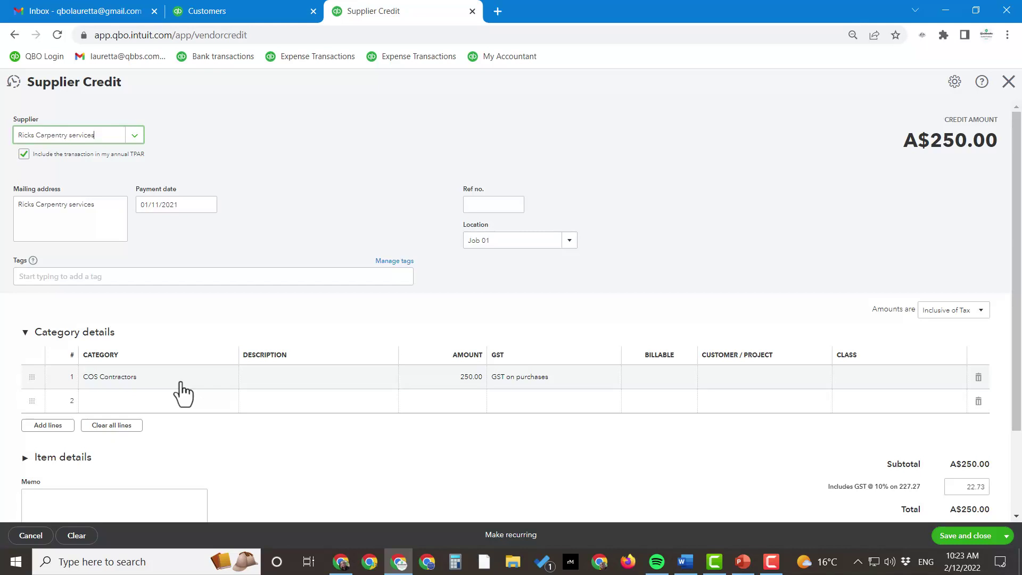
Change the COS Contractors line amount to 1,000 and save the supplier credit.
left_click(424, 381)
type("1,0")
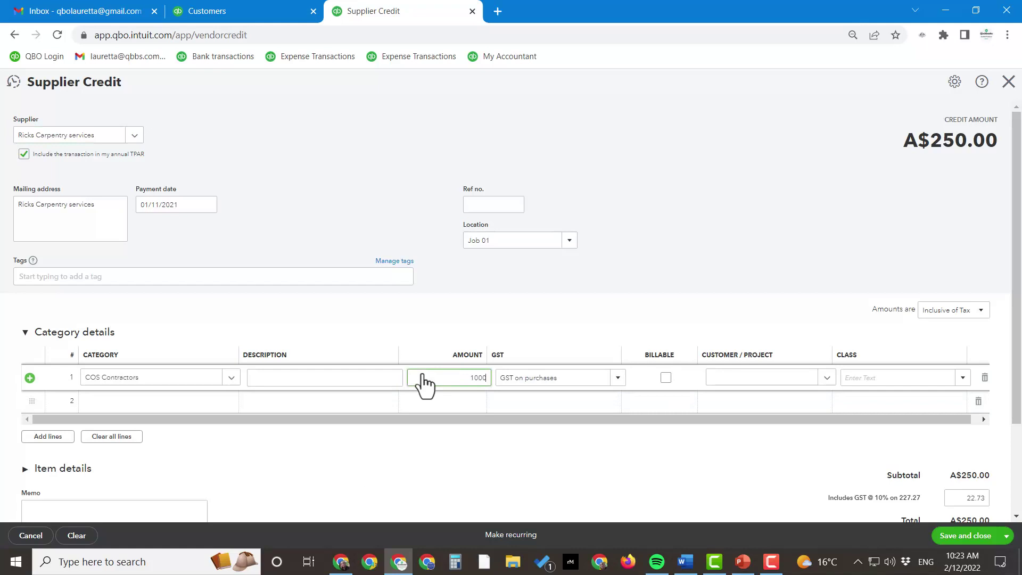
type("00")
key("Tab")
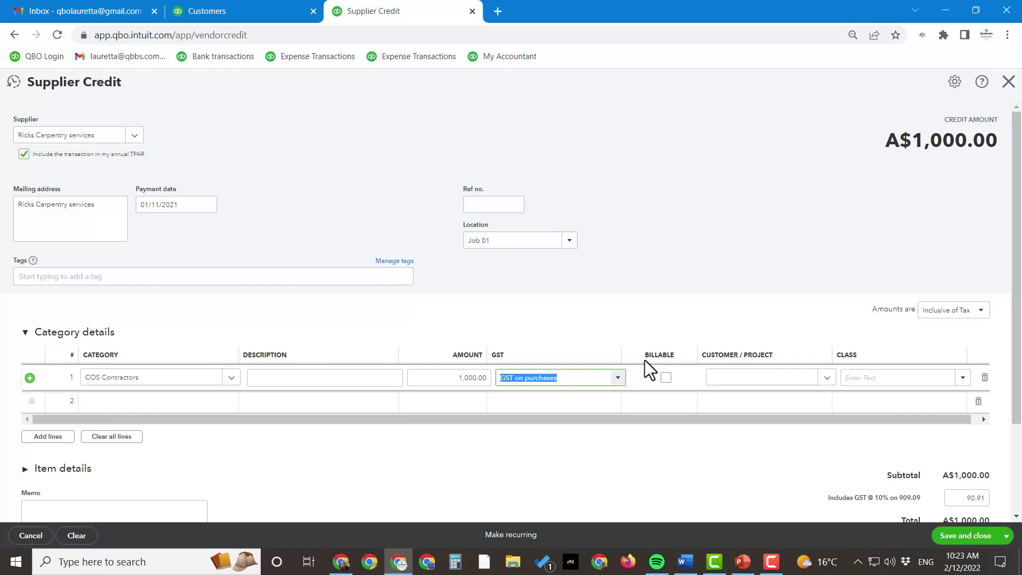
scroll(794, 416, "down", 2)
scroll(791, 406, "down", 1)
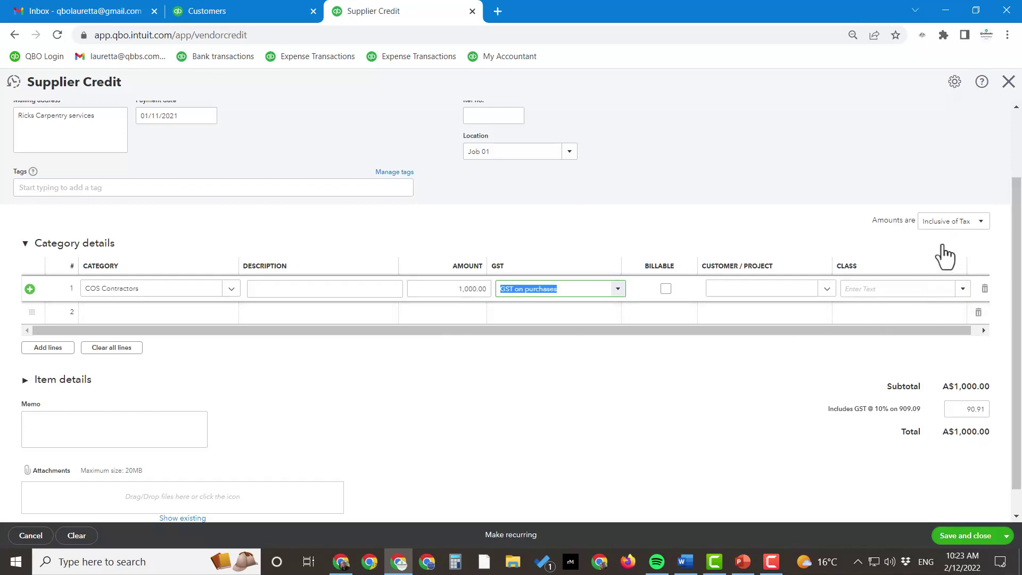
scroll(724, 420, "up", 2)
scroll(740, 455, "down", 1)
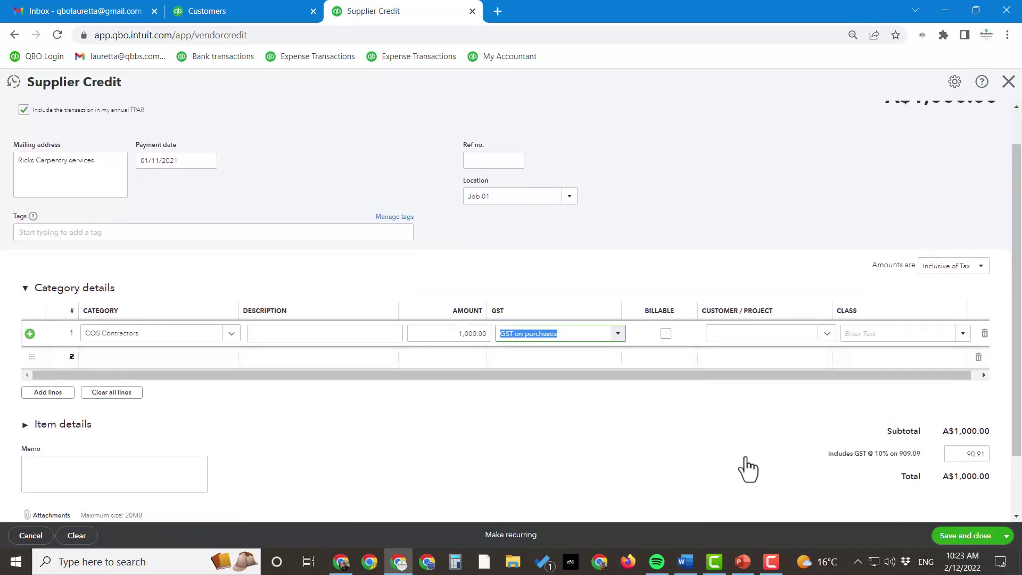
left_click(974, 537)
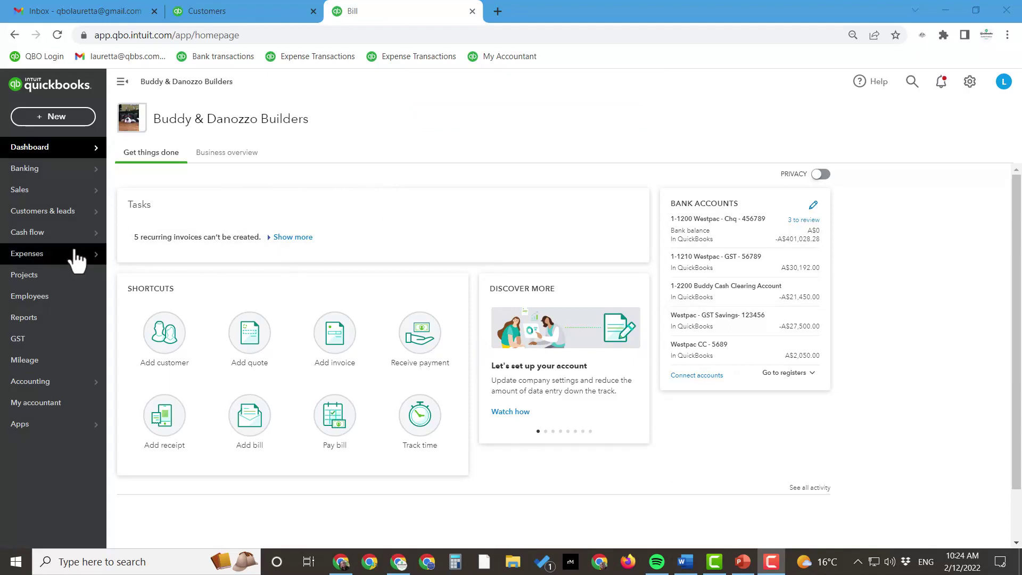
Search the supplier list for 'ricks' and open the Ricks Carpentry services record.
mouse_move(72, 256)
left_click(144, 276)
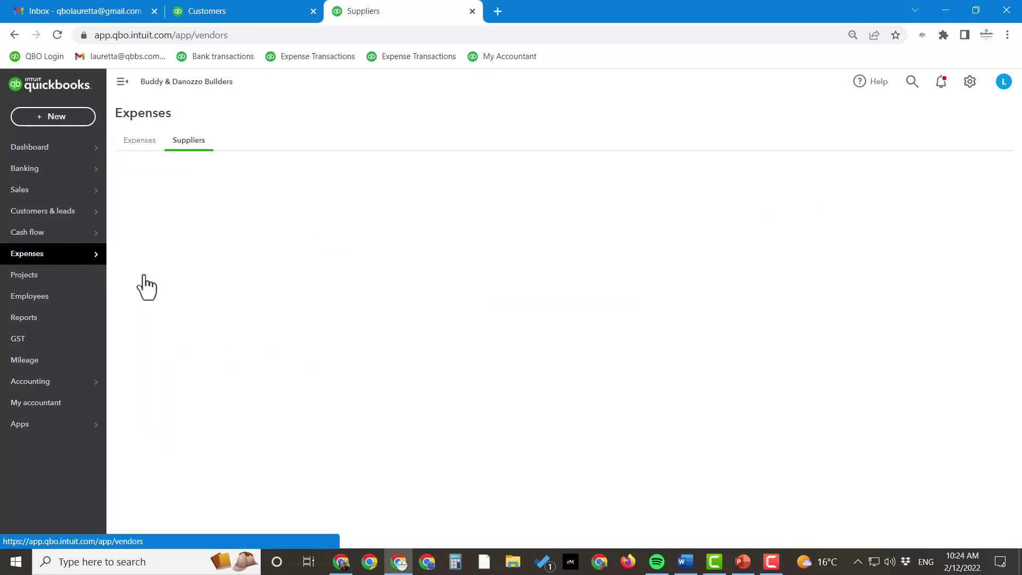
type("rick")
scroll(286, 299, "down", 3)
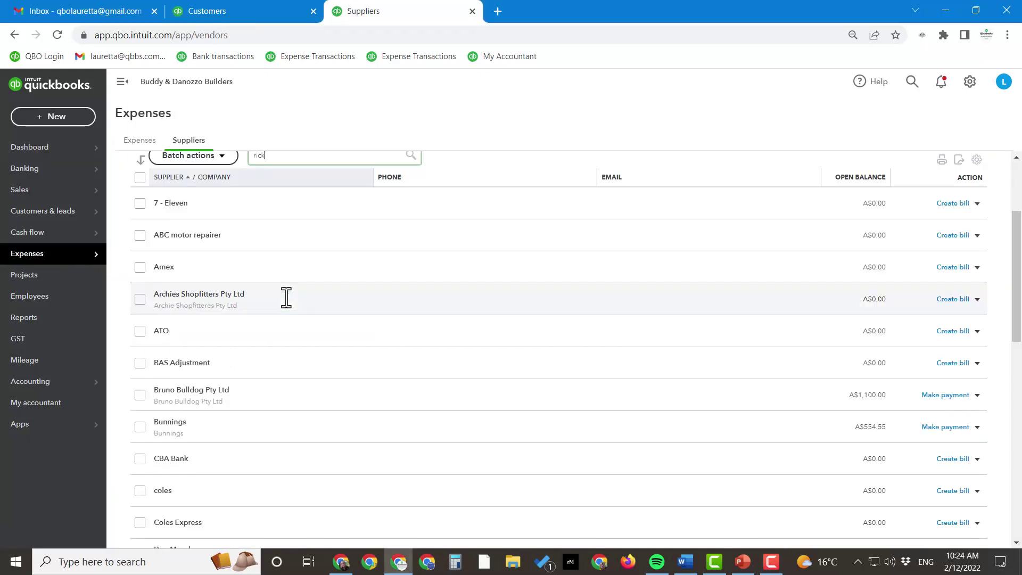
scroll(326, 229, "up", 2)
type("s")
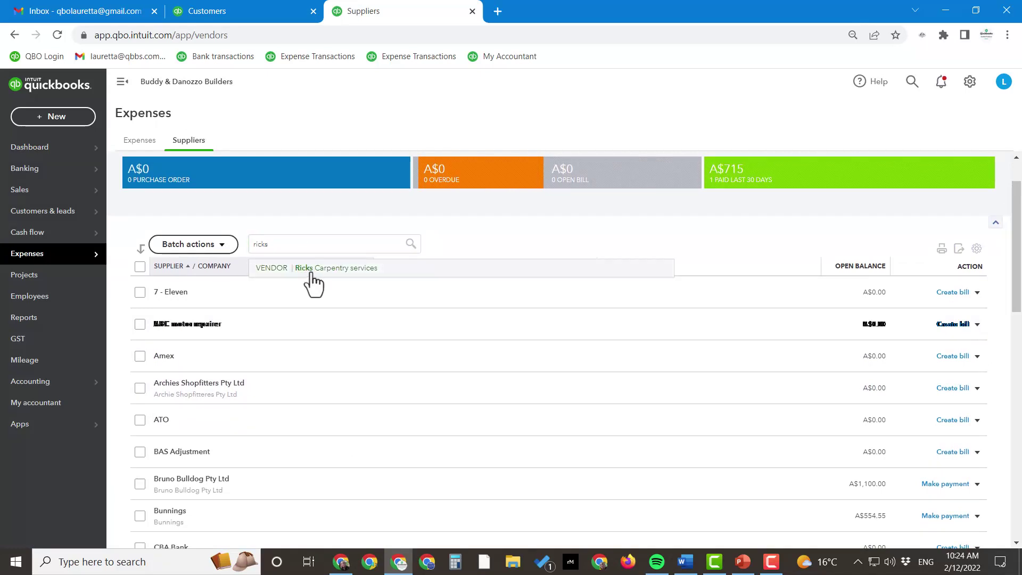
left_click(313, 270)
scroll(625, 279, "down", 1)
scroll(625, 279, "up", 1)
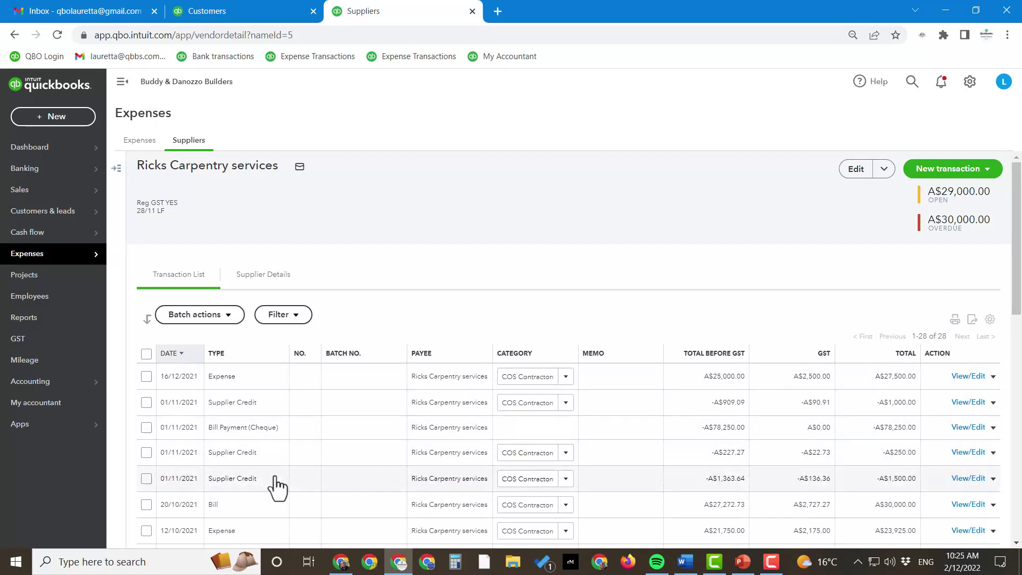
Close the already paid 20/10/2021 bill and open the unpaid A$30,000 bill dated 11/10/2021.
left_click(249, 509)
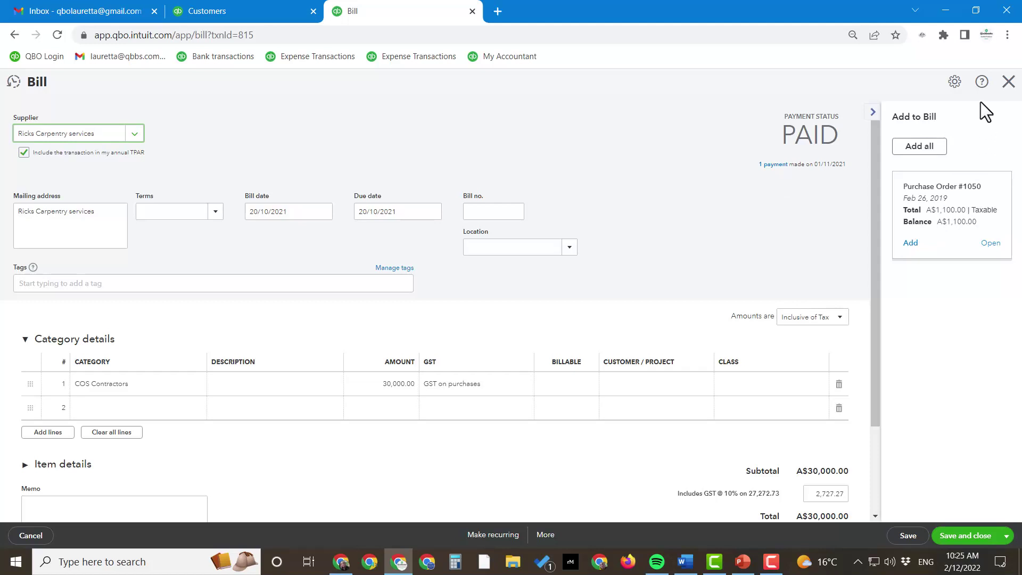
left_click(1009, 82)
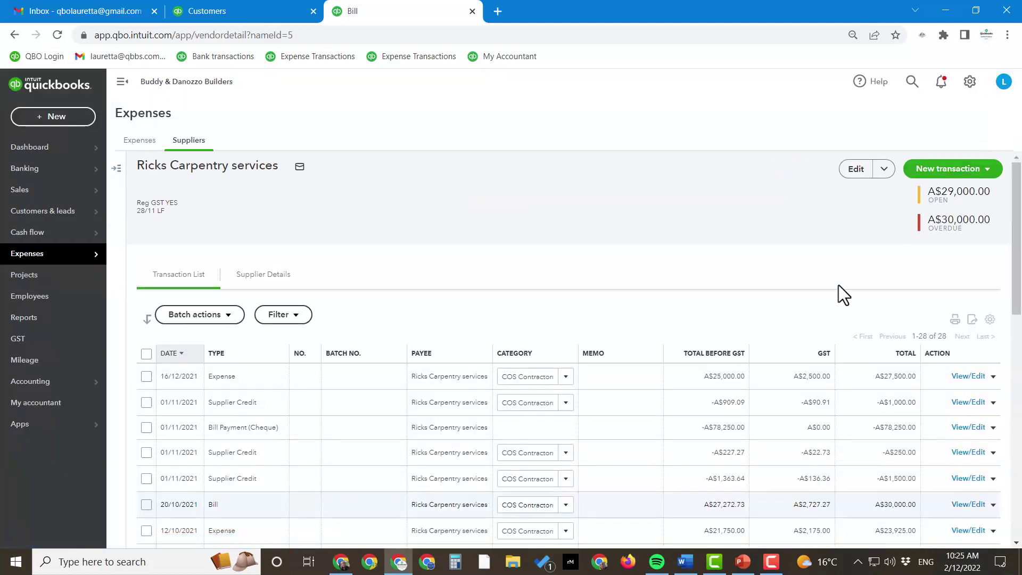
scroll(642, 384, "down", 3)
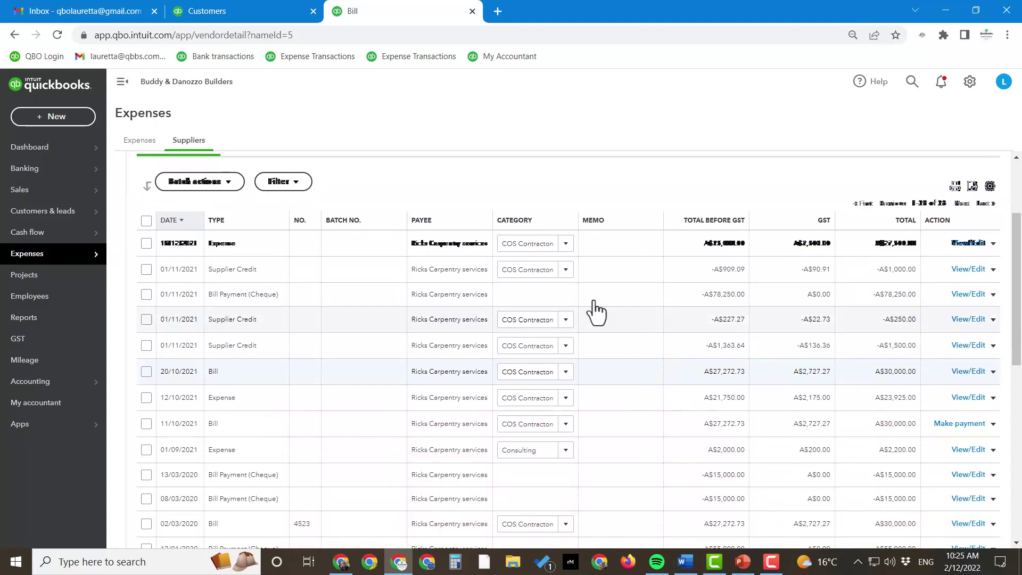
left_click(260, 434)
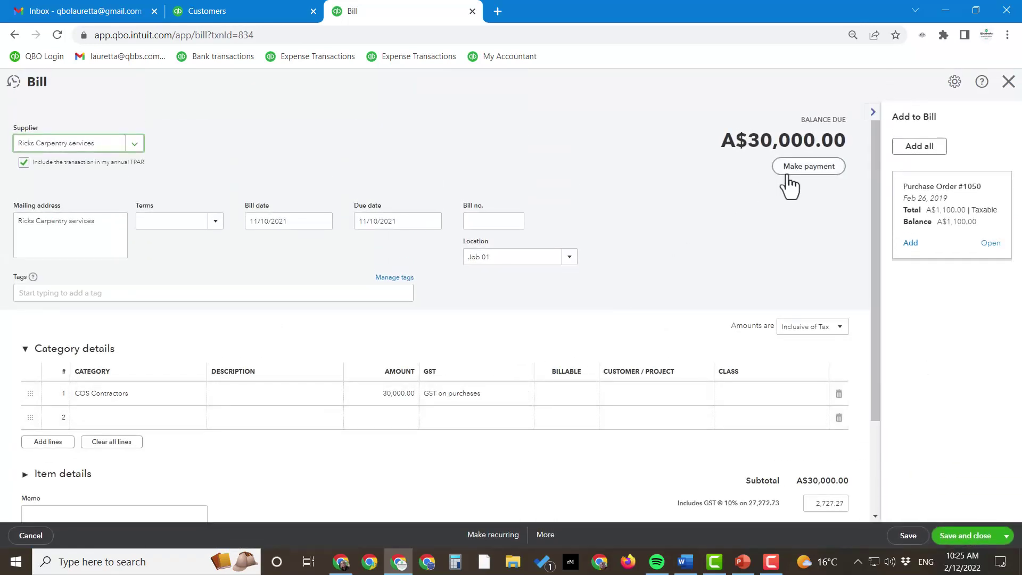
Start a payment for the 11/10/2021 bill and set its payment to 1,000.00.
left_click(795, 169)
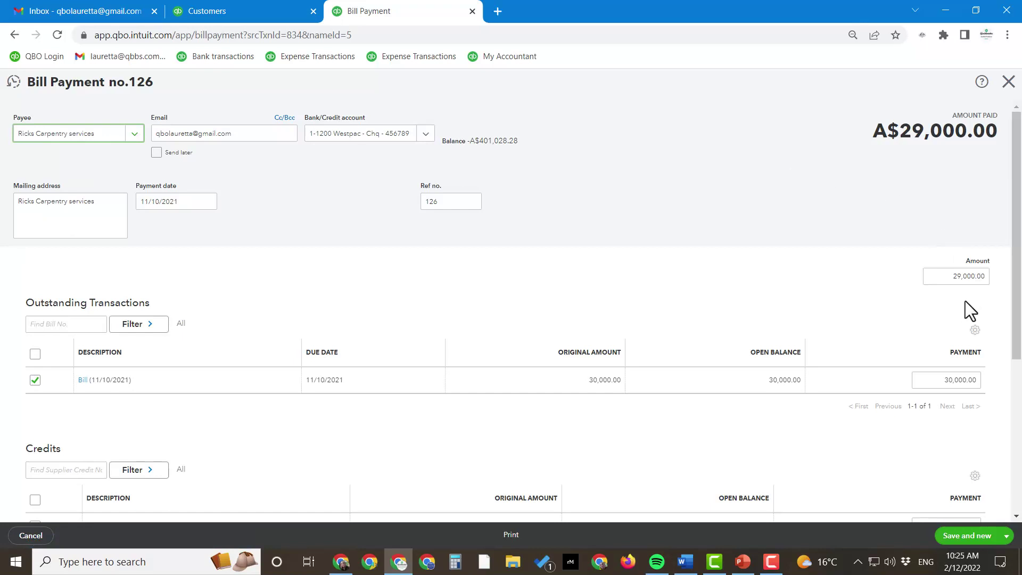
scroll(320, 401, "down", 3)
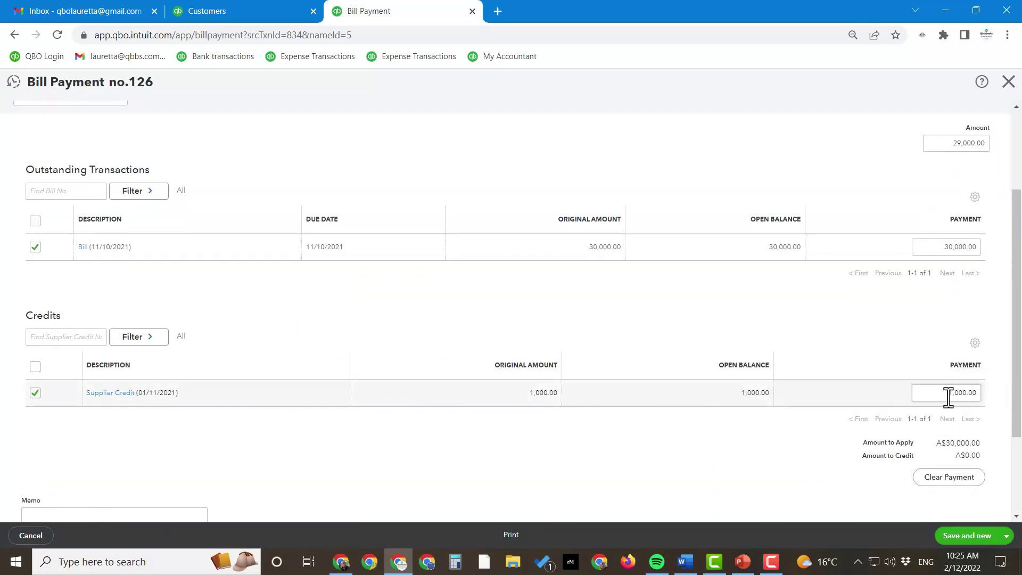
scroll(767, 347, "up", 2)
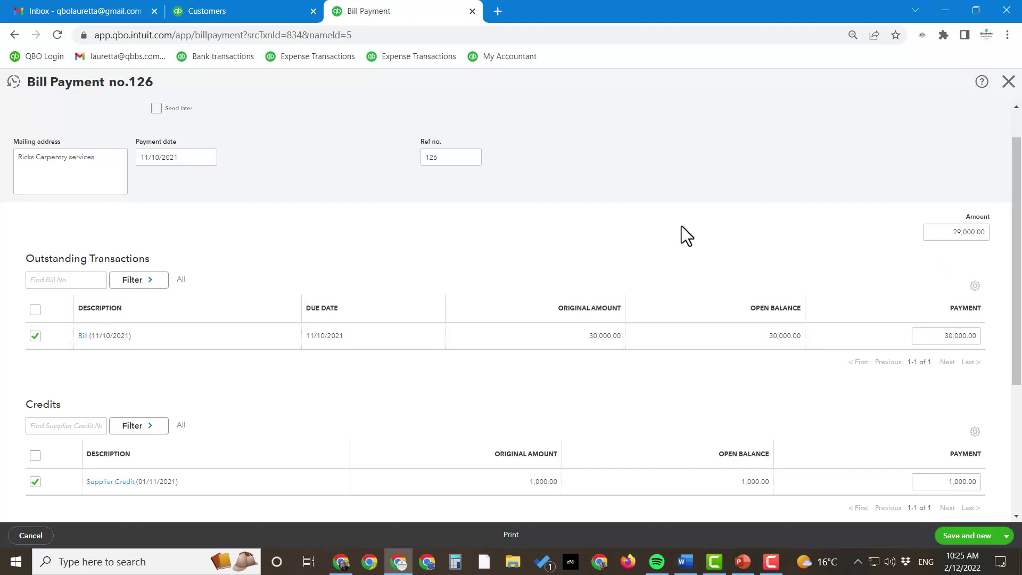
scroll(612, 239, "up", 1)
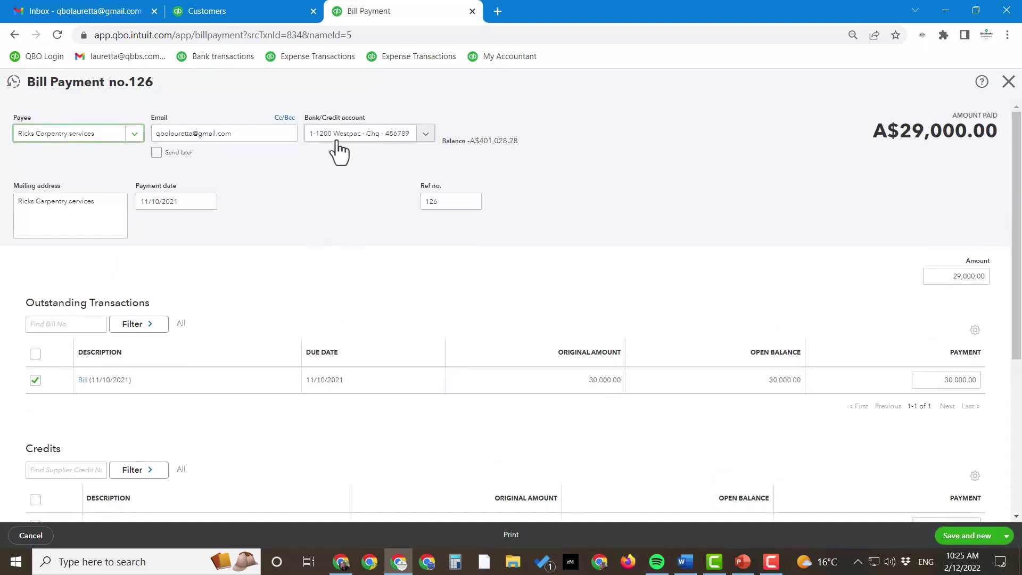
scroll(666, 277, "down", 4)
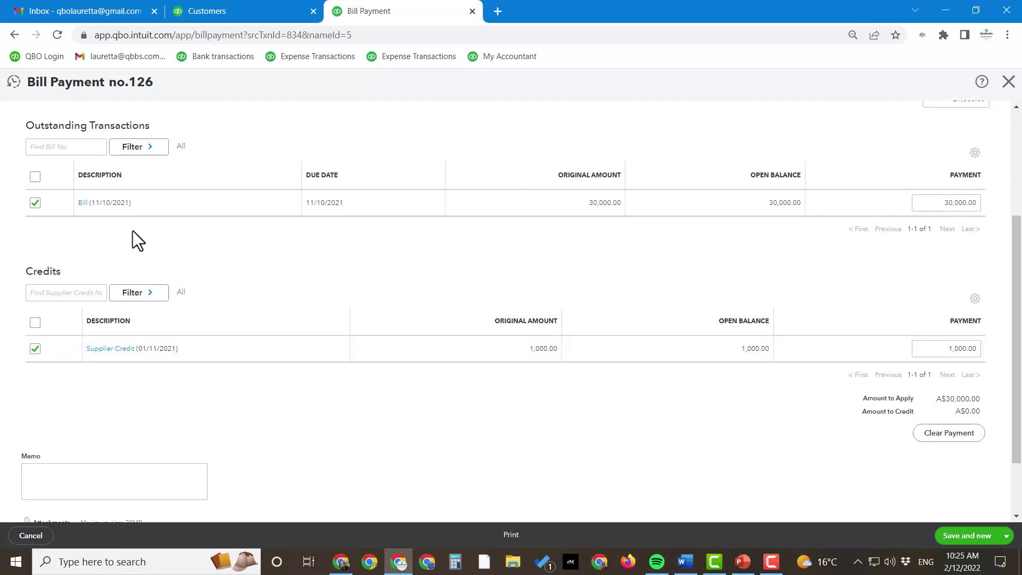
scroll(873, 298, "up", 1)
left_click(943, 248)
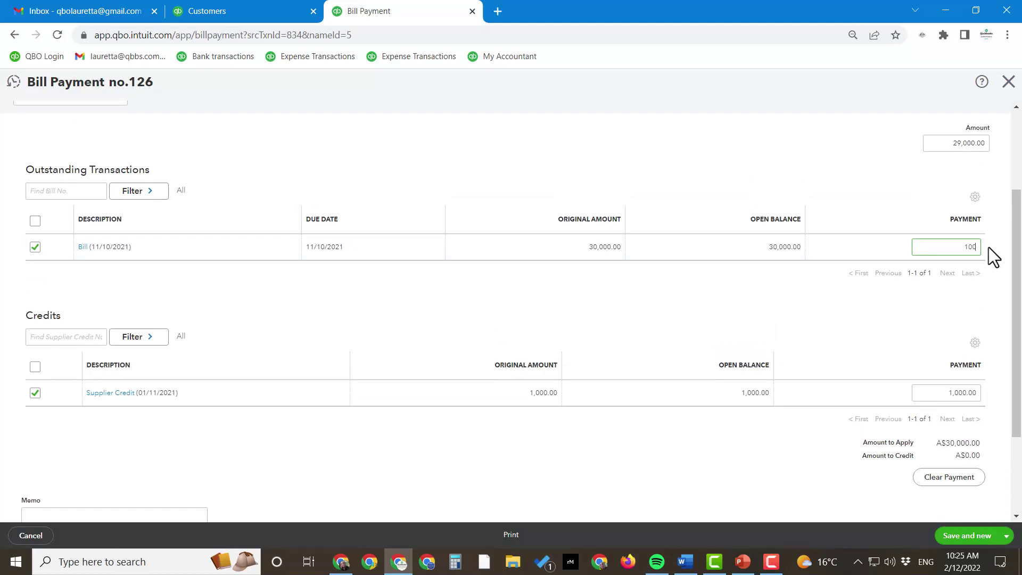
key("Tab")
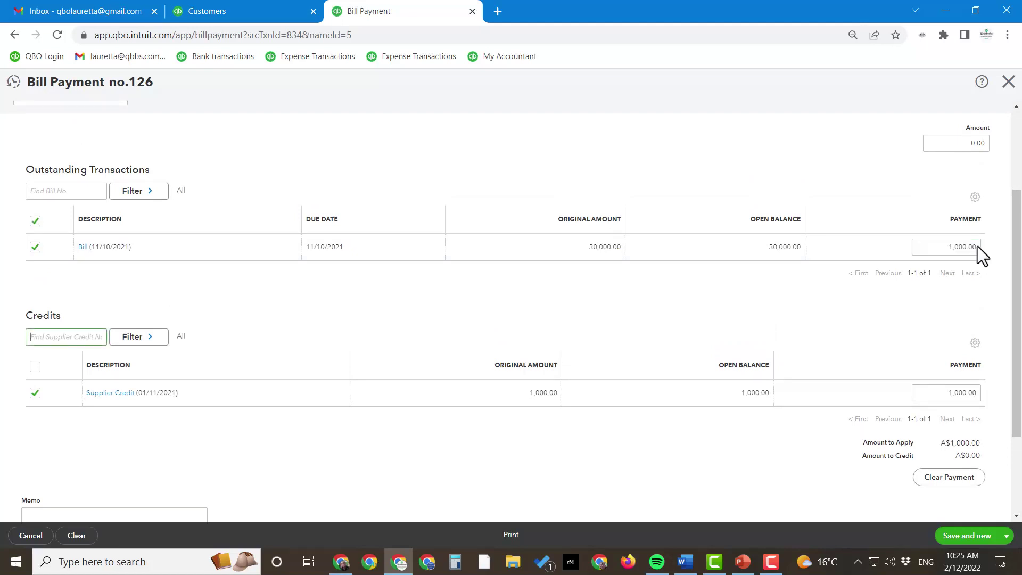
Save and close bill payment 126 using the Save and close option.
scroll(644, 252, "up", 2)
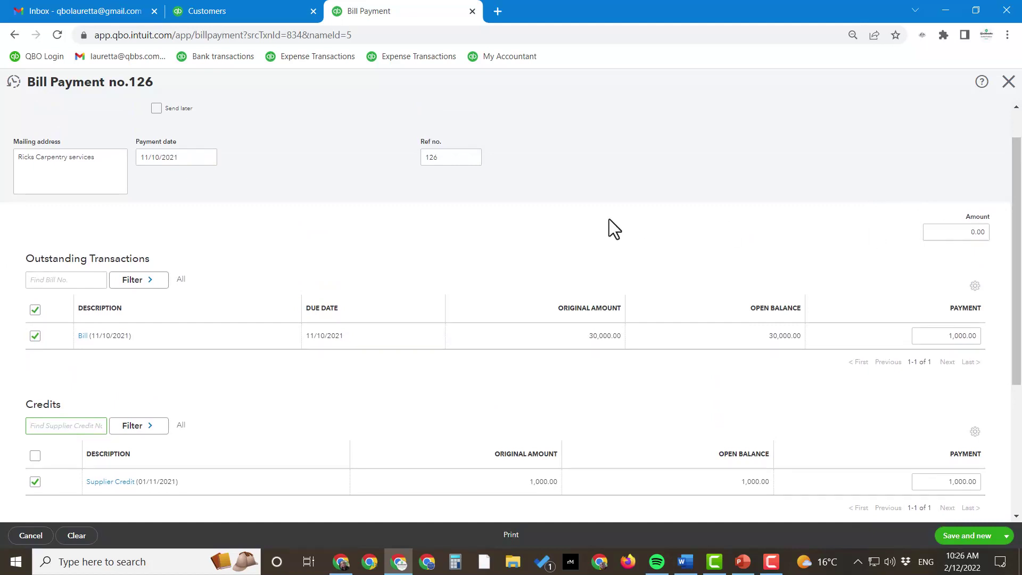
scroll(402, 239, "up", 1)
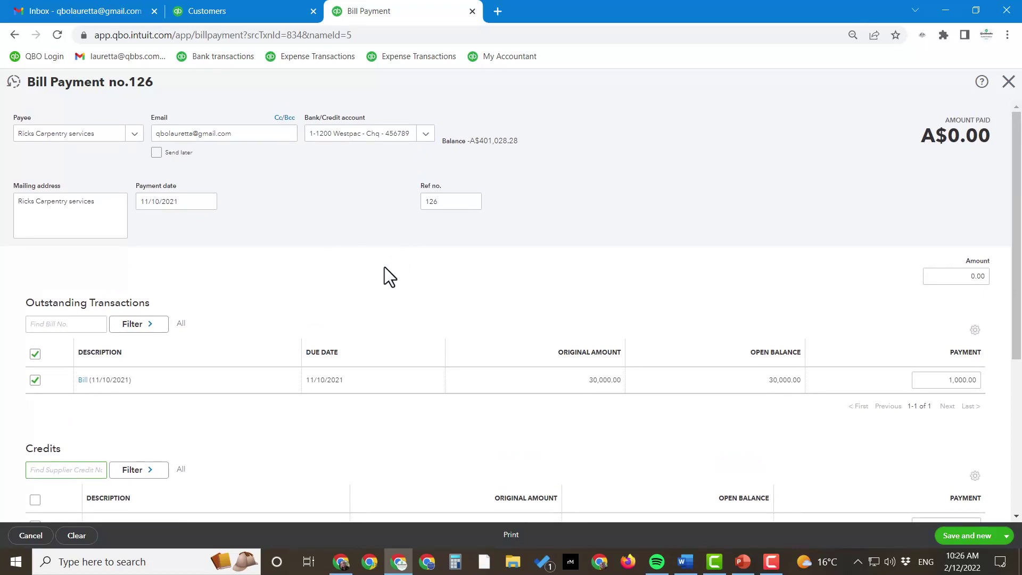
scroll(394, 264, "down", 3)
left_click(1007, 535)
left_click(952, 511)
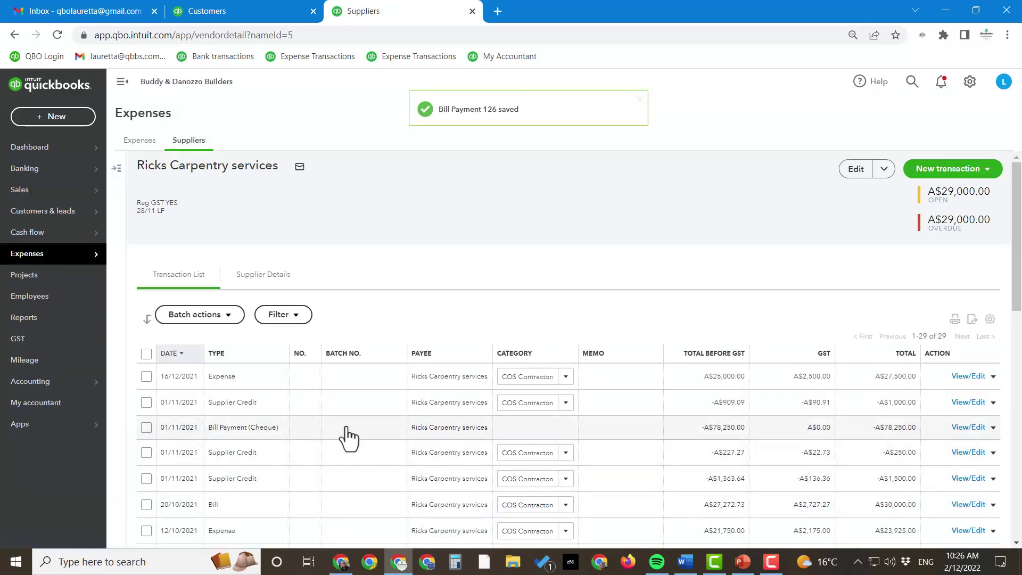
scroll(367, 413, "down", 10)
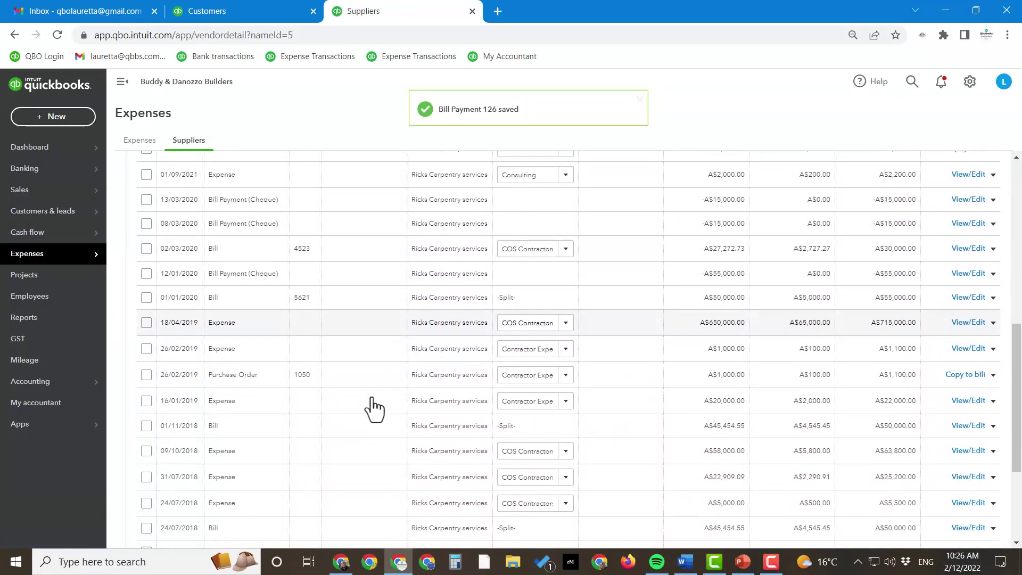
scroll(375, 409, "down", 1)
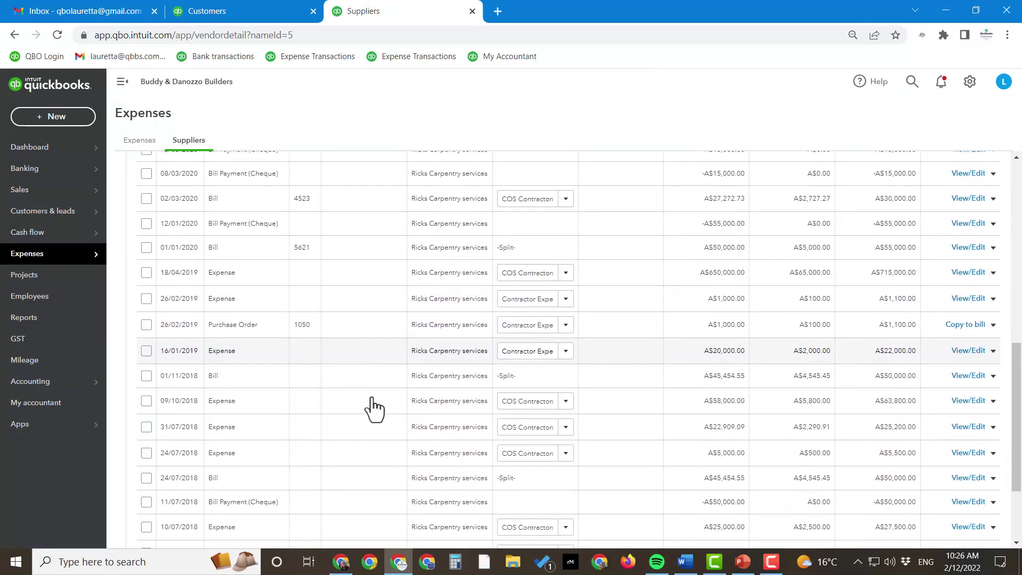
scroll(375, 409, "up", 4)
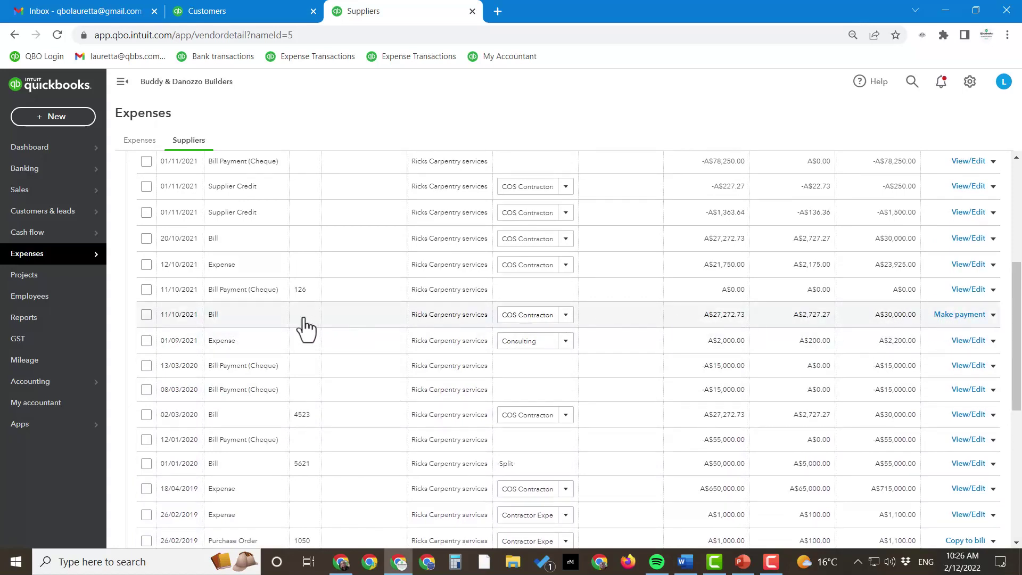
left_click(258, 312)
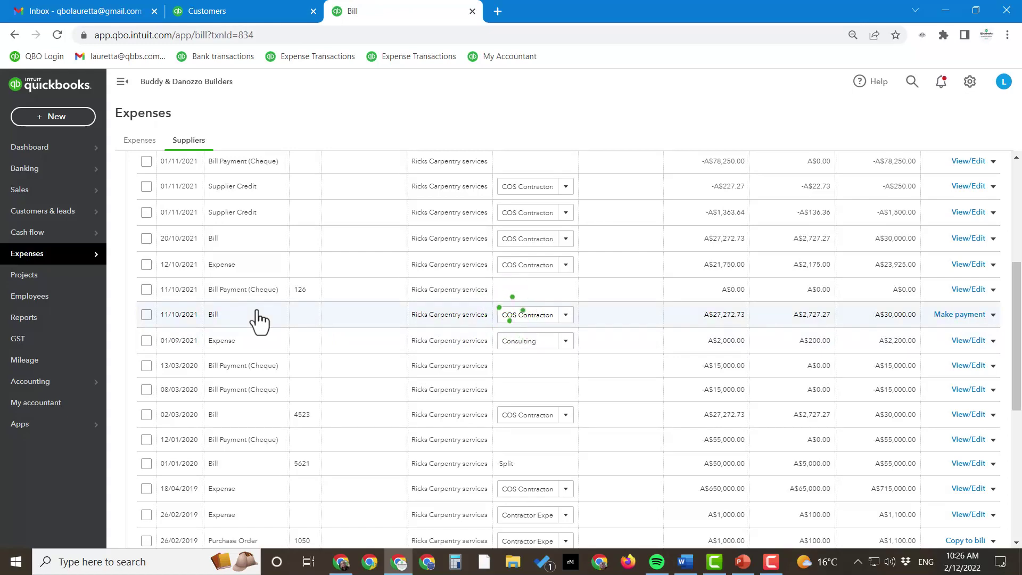
scroll(735, 262, "down", 3)
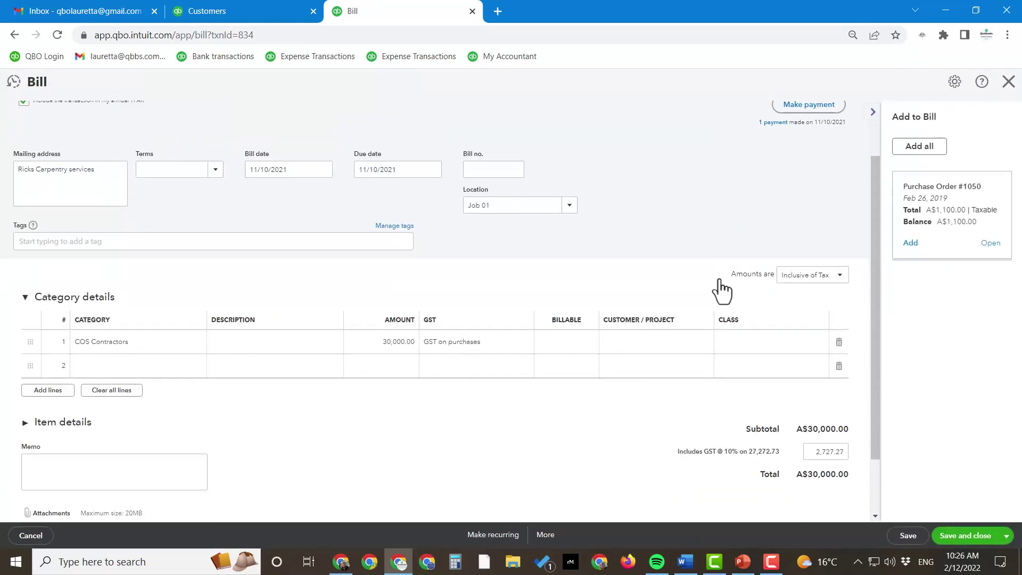
scroll(621, 383, "up", 3)
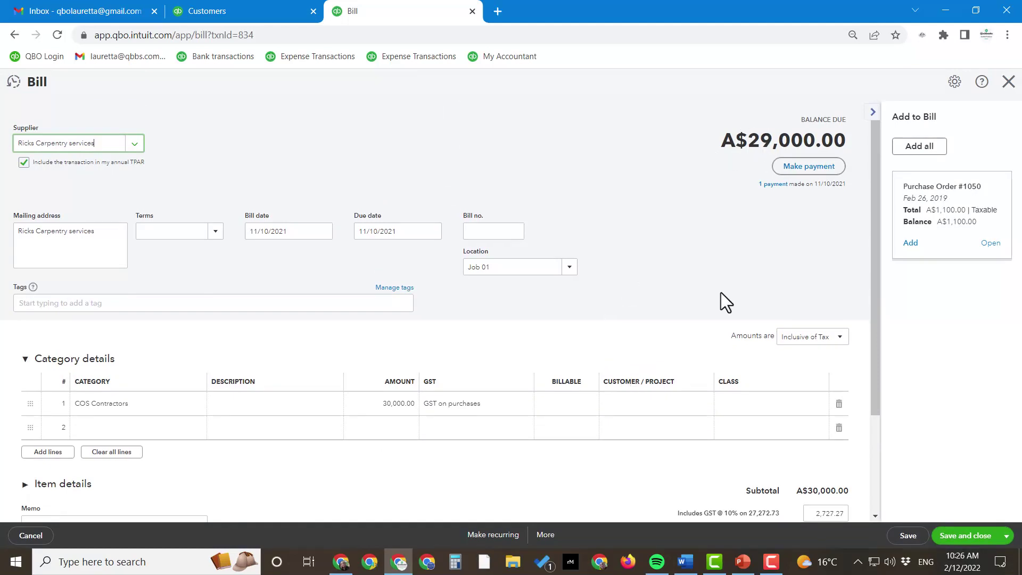
scroll(714, 341, "down", 3)
scroll(632, 333, "up", 3)
left_click(782, 185)
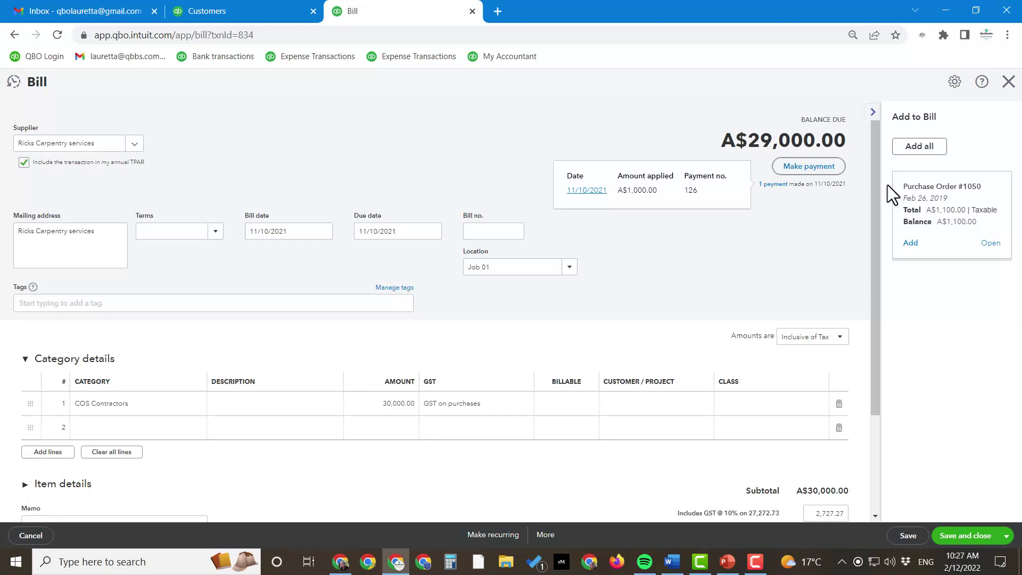
left_click(1009, 82)
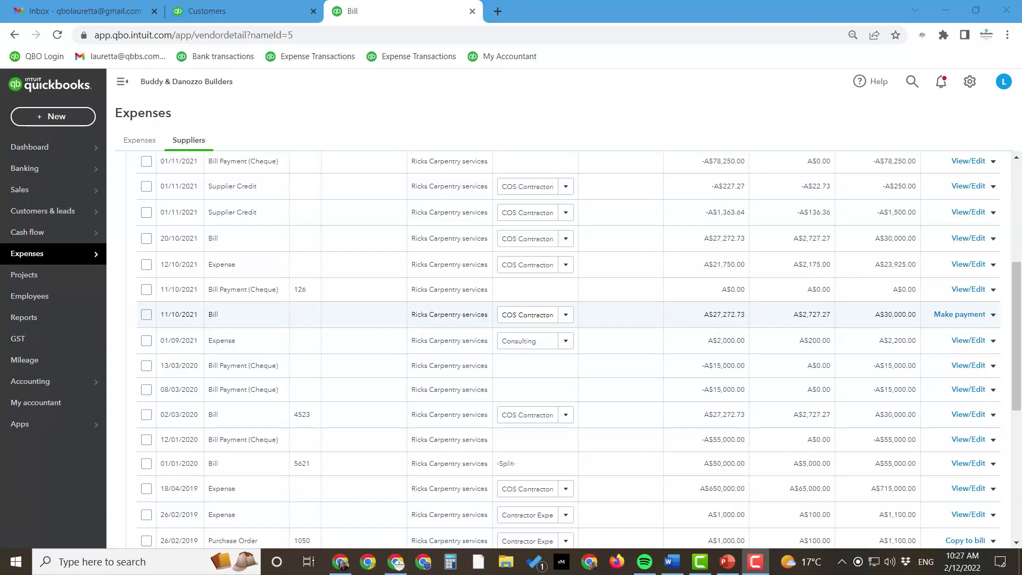
Open a blank Credit Card Credit form on Westpac CC - 5689.
left_click(45, 124)
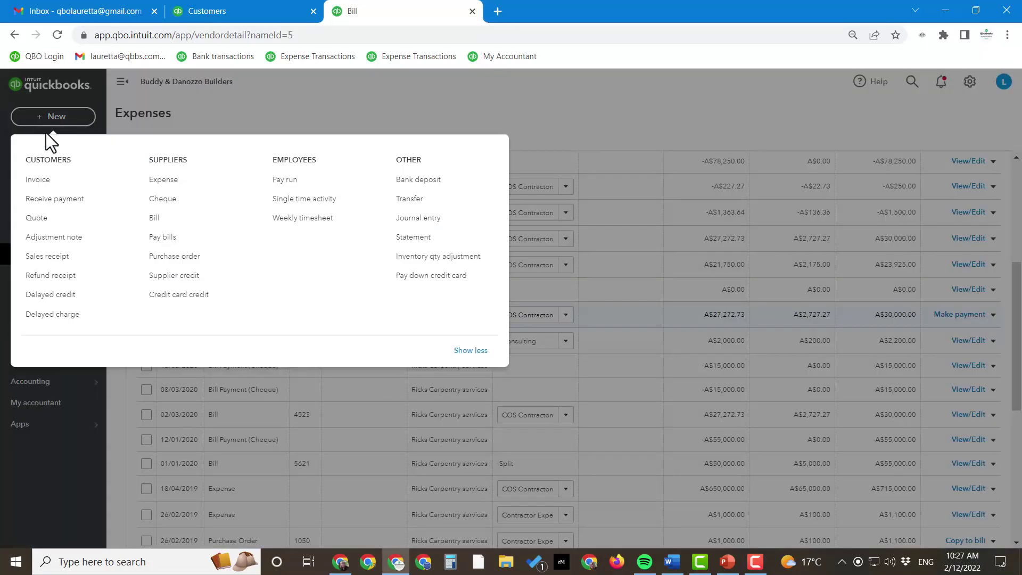
left_click(187, 299)
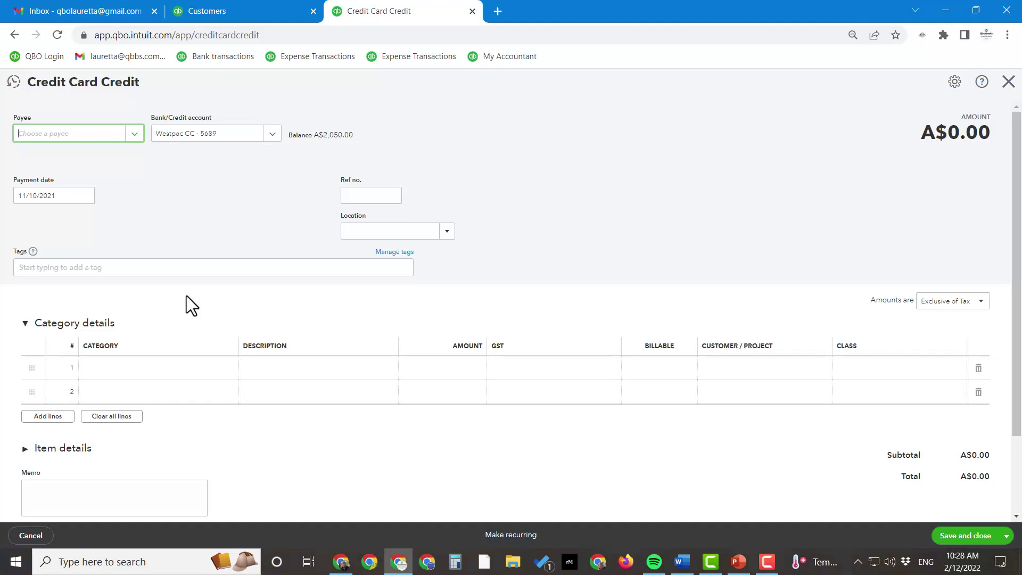
Set Bunnings as payee, bringing in its 500.00 COS - Materials returns line, then select the Amount cell.
left_click(51, 138)
type("bunni")
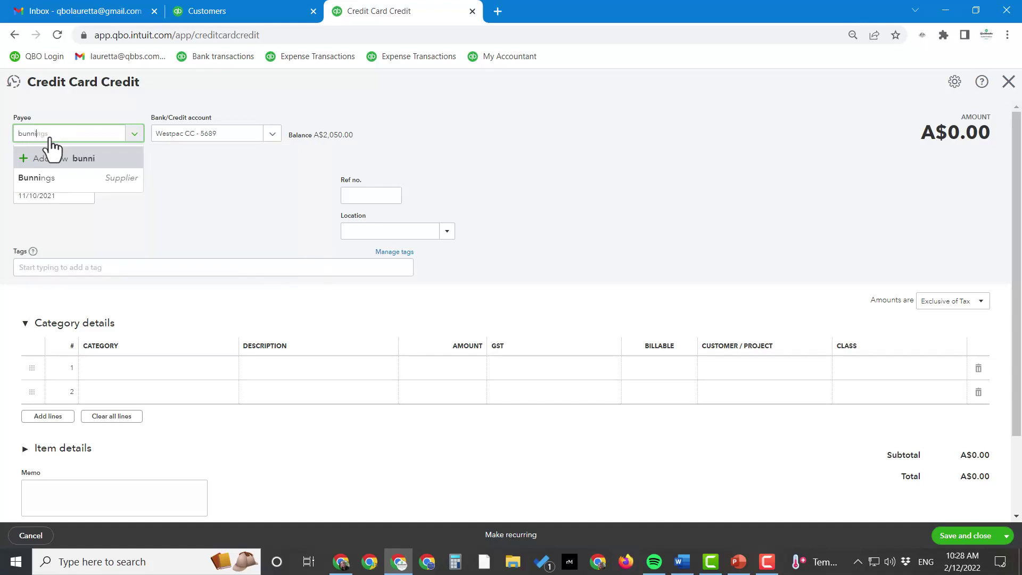
left_click(62, 189)
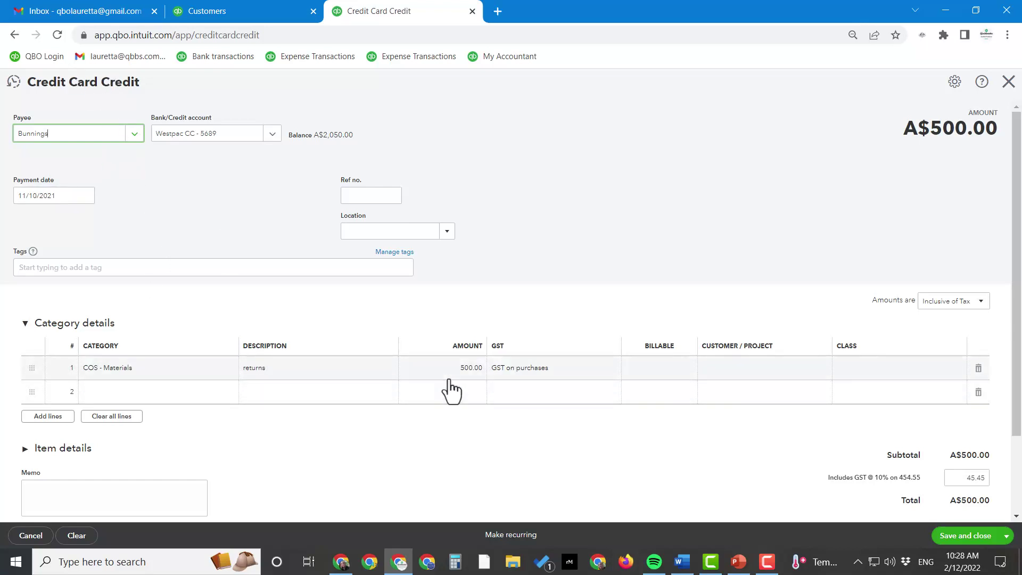
left_click(423, 369)
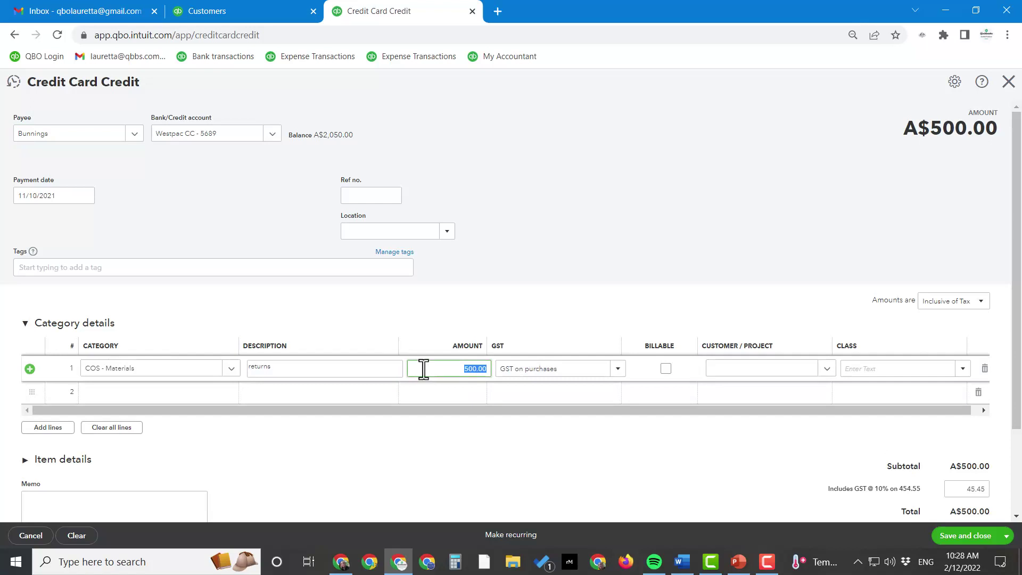
Change the Bunnings returns credit amount to 250 and save and close the credit card credit.
type("250")
key("Tab")
scroll(725, 447, "up", 1)
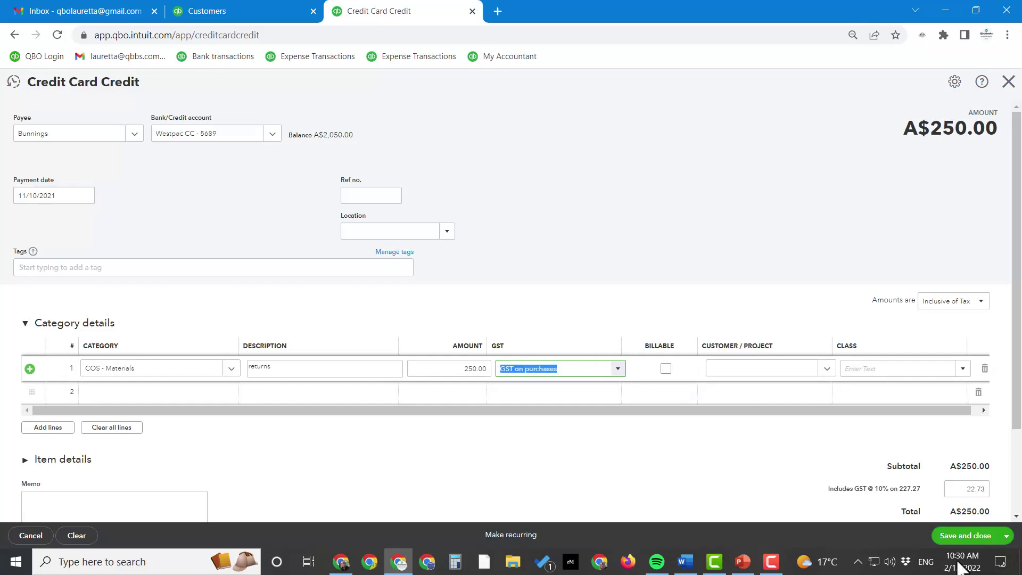
left_click(980, 544)
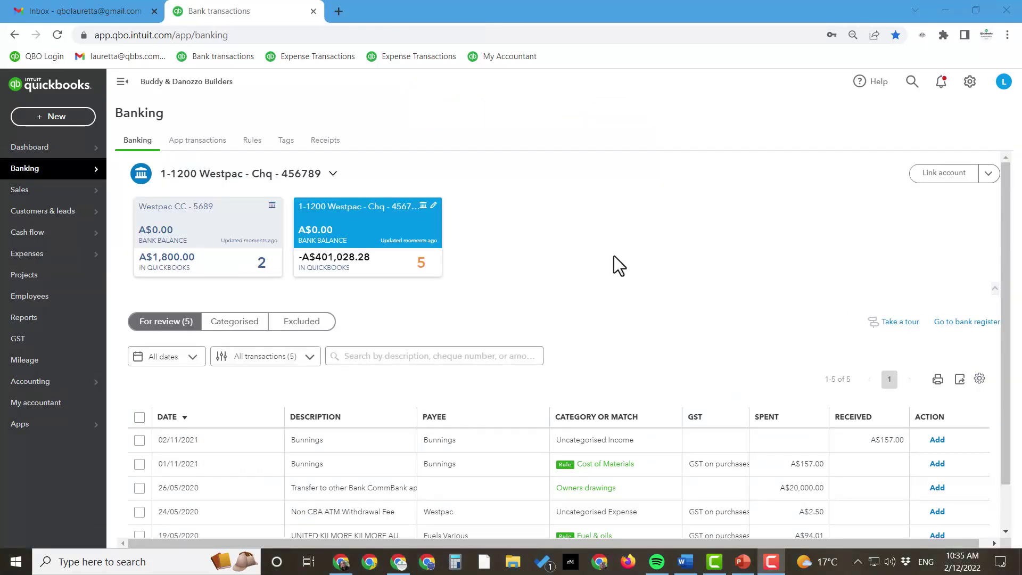
Add the 01/11/2021 A$157.00 Bunnings bank transaction as a Cost of Materials expense.
scroll(613, 256, "down", 1)
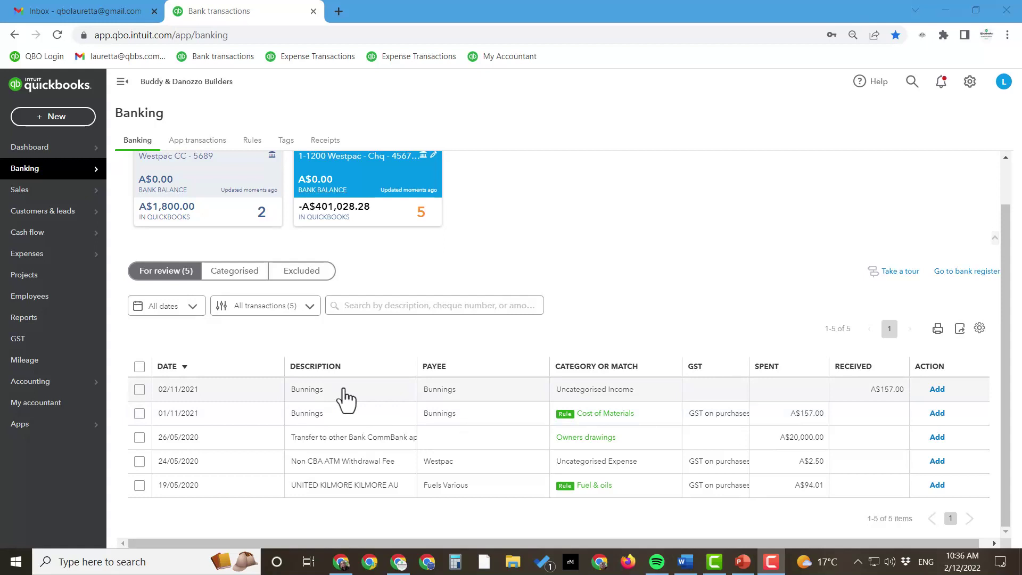
left_click(352, 416)
scroll(602, 433, "down", 3)
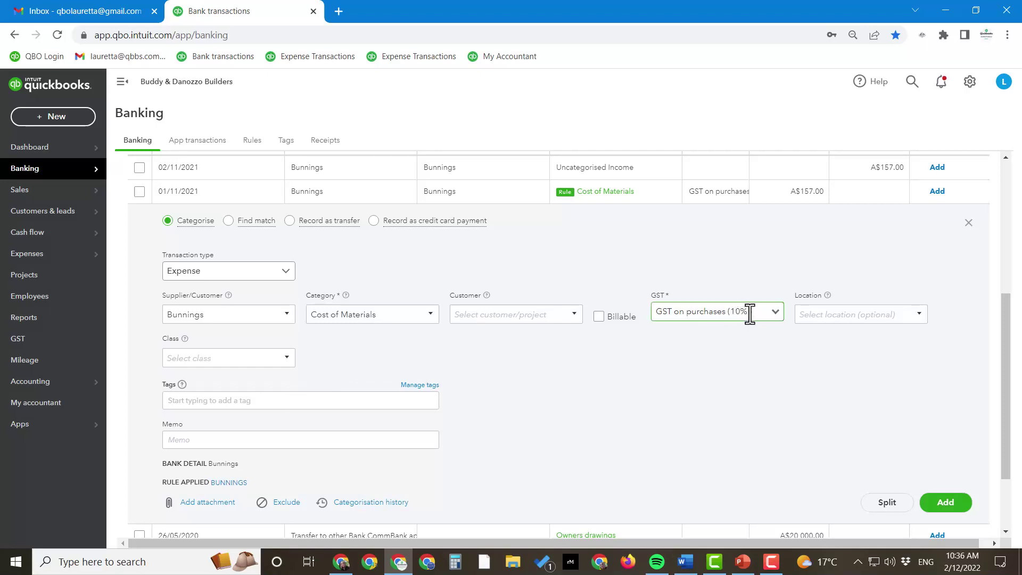
left_click(929, 511)
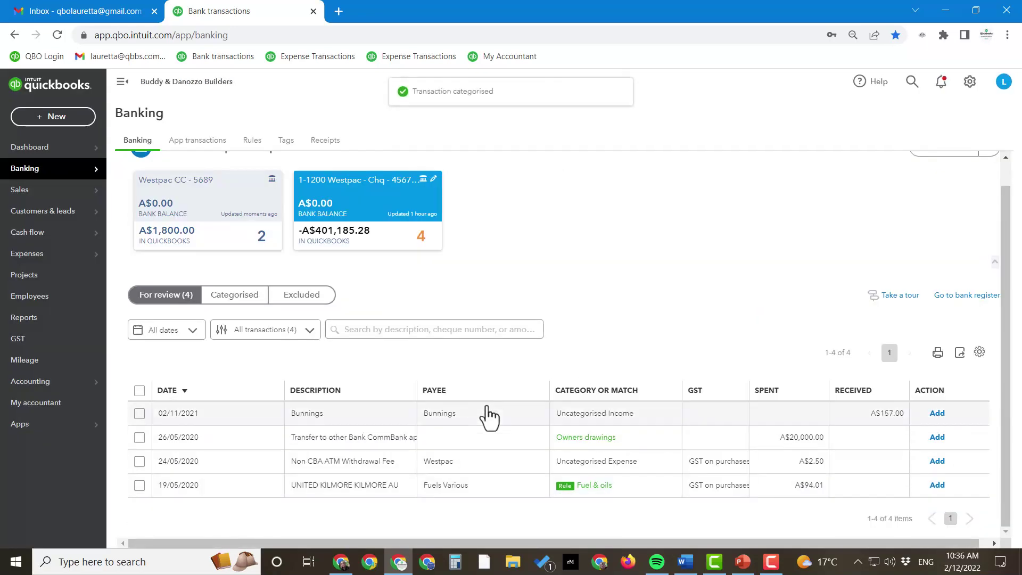
left_click(489, 414)
Categorise the 02/11/2021 Bunnings deposit to Cost of Materials with GST on purchases and add it.
scroll(651, 312, "down", 3)
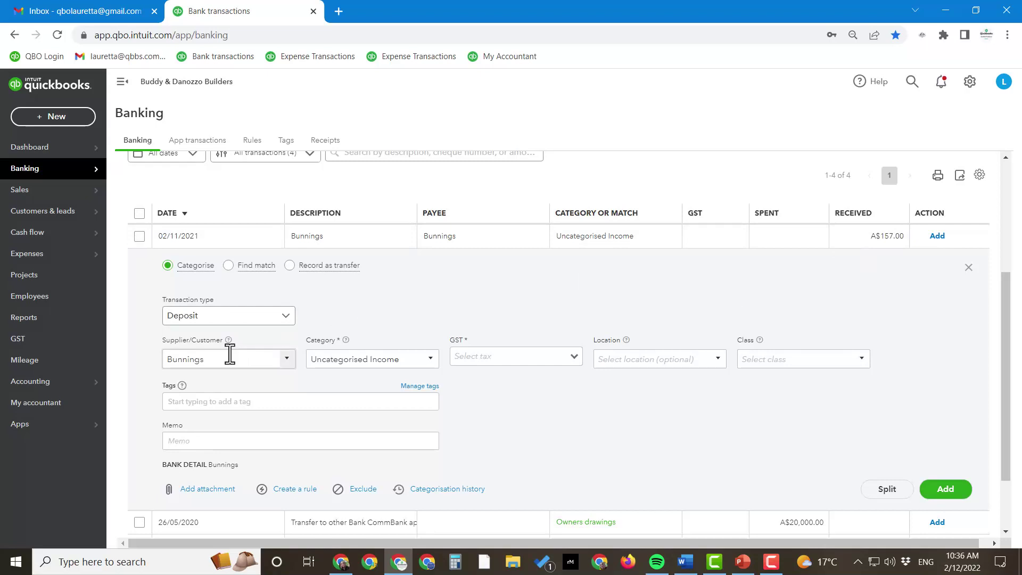
left_click(414, 360)
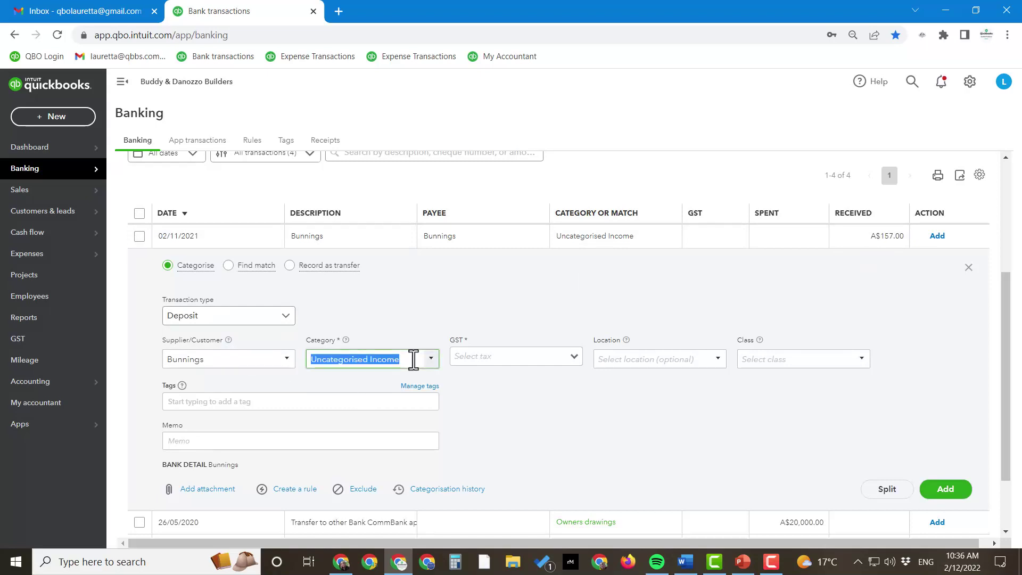
type("cost")
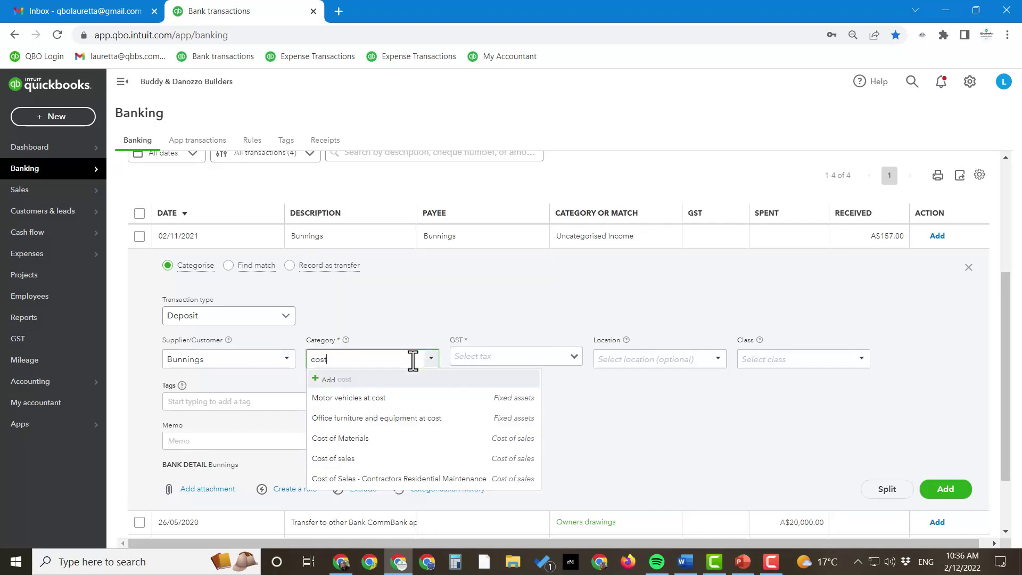
left_click(352, 438)
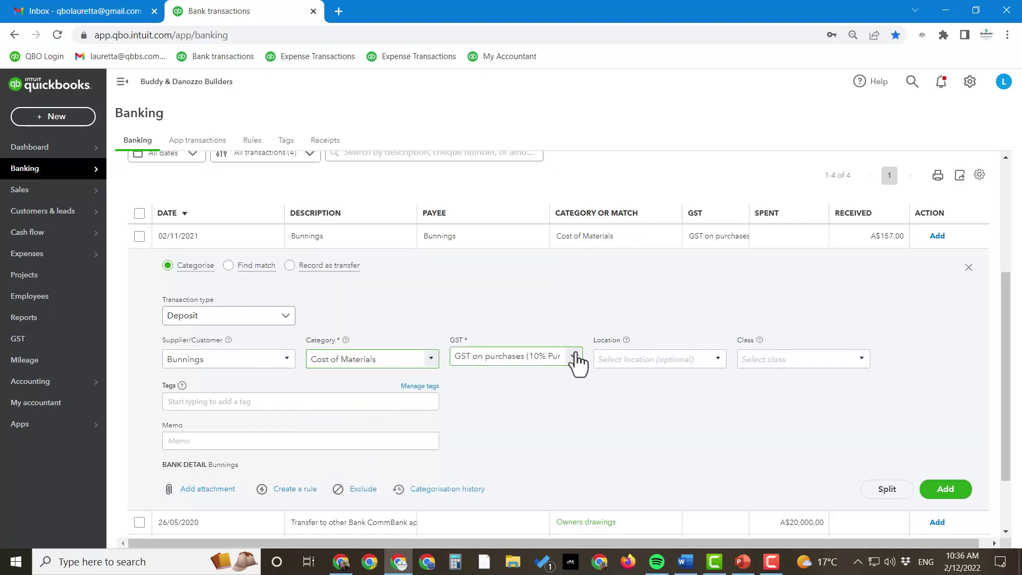
left_click(947, 496)
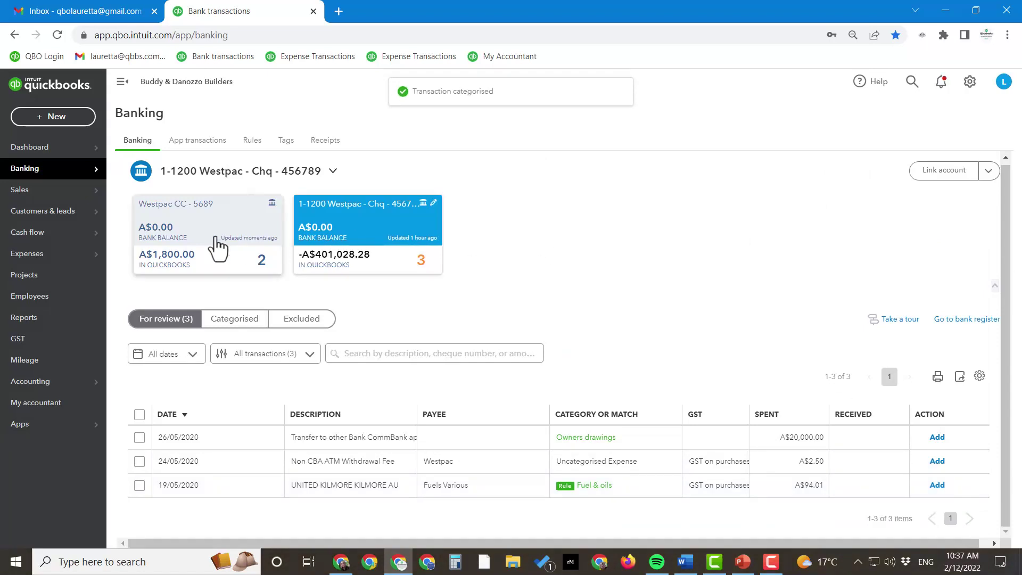
In Westpac CC - 5689, add the A$250.00 Bunnings spend under Cost of Materials.
left_click(208, 218)
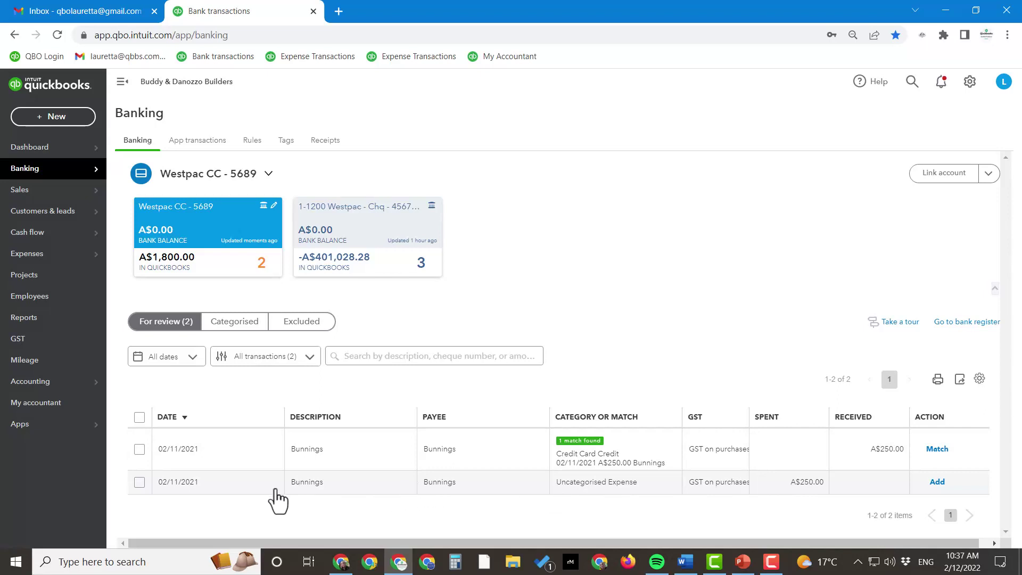
left_click(373, 487)
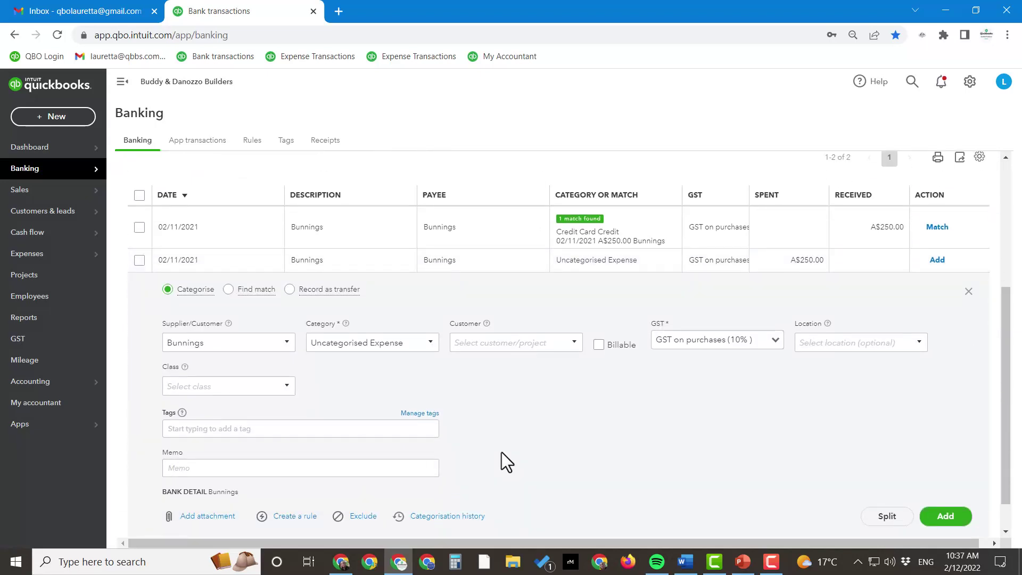
scroll(502, 452, "up", 5)
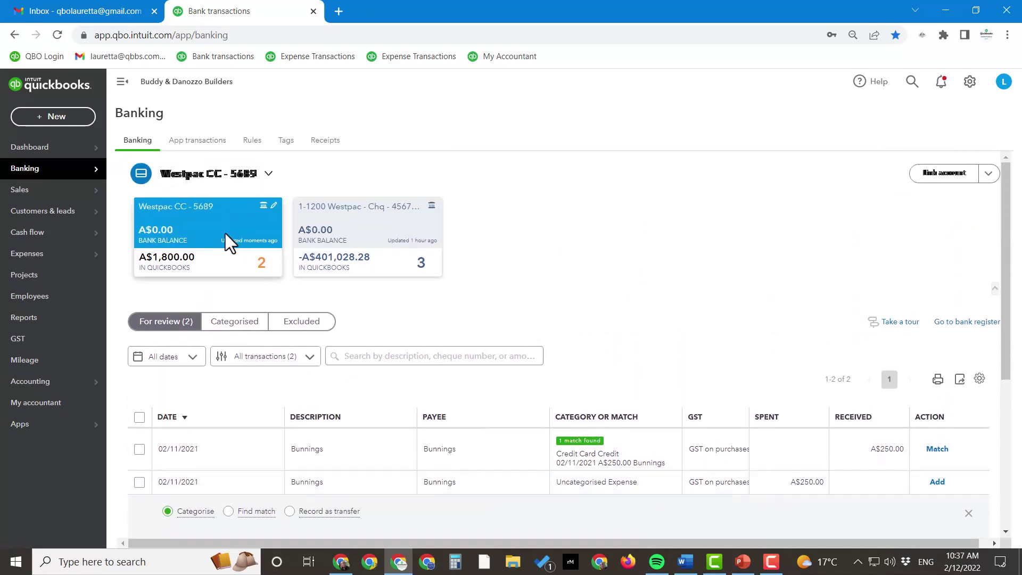
scroll(454, 445, "down", 3)
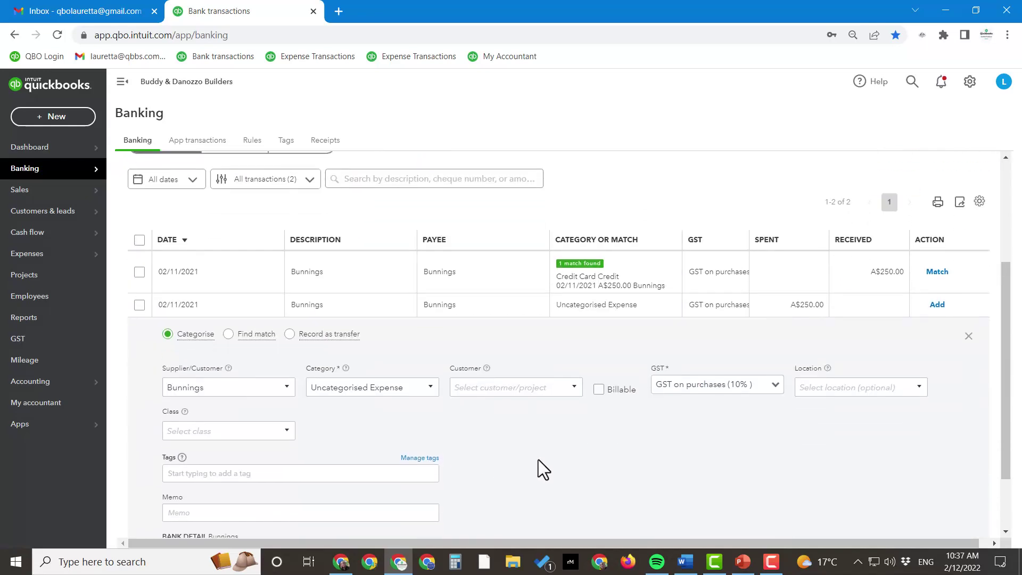
scroll(539, 459, "down", 2)
left_click(372, 303)
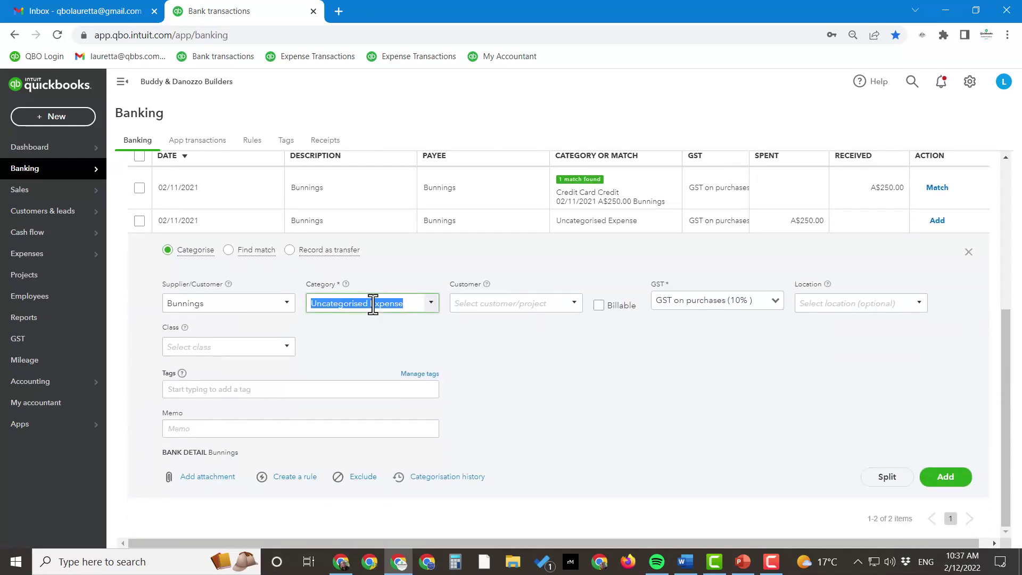
type("cost")
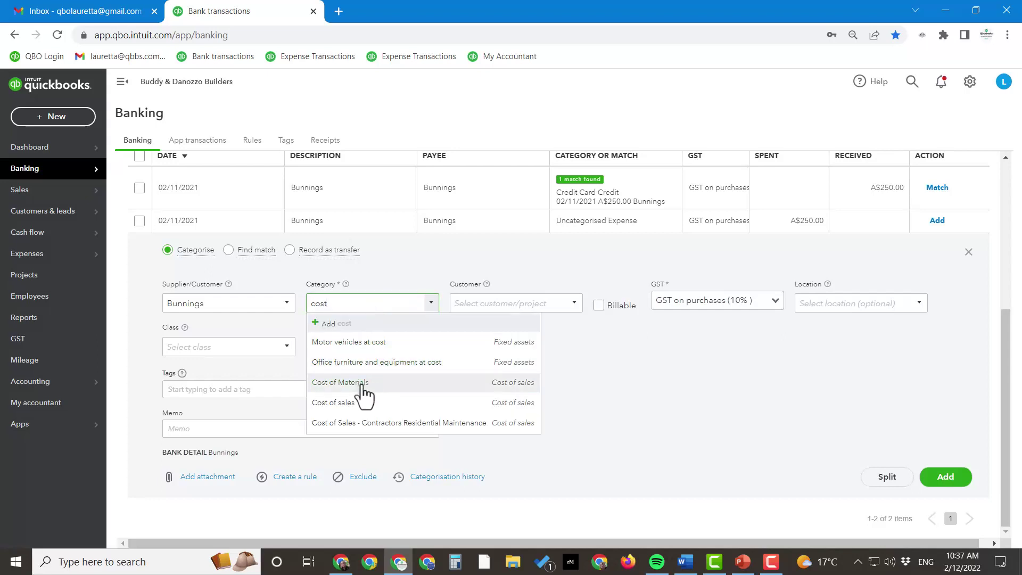
left_click(361, 388)
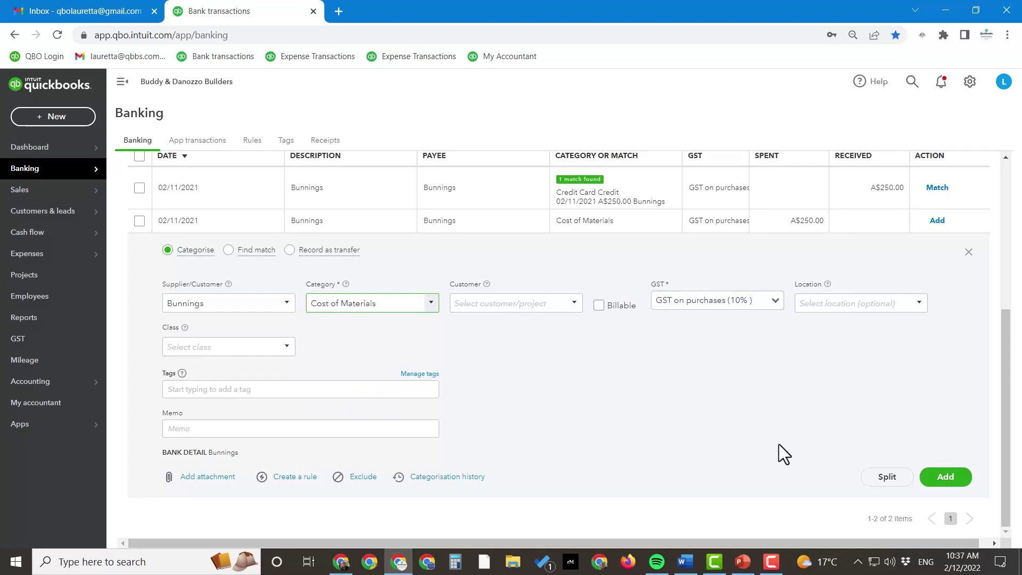
left_click(948, 481)
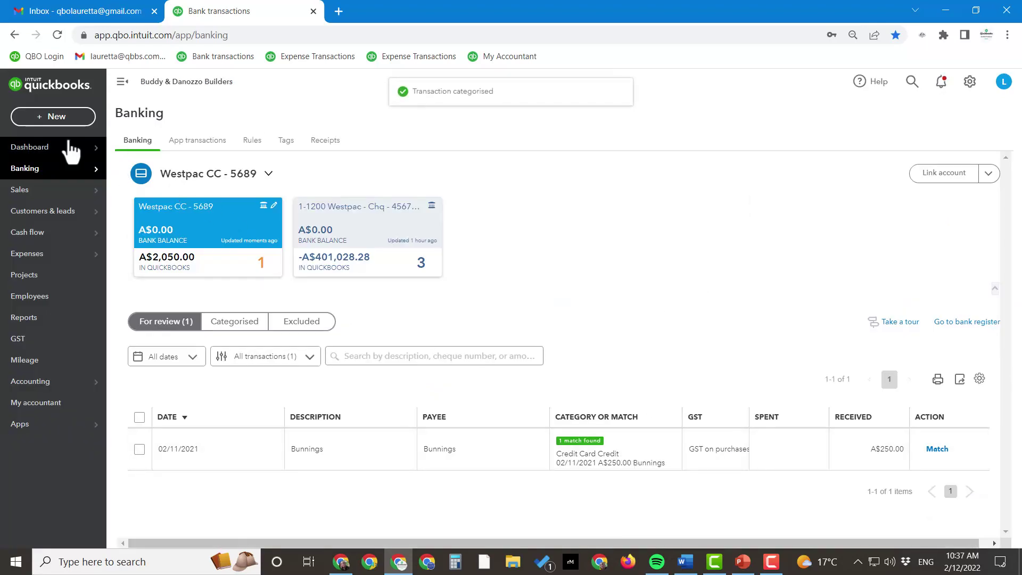
Accept the found match for the Bunnings credit, clearing the review list.
left_click(57, 119)
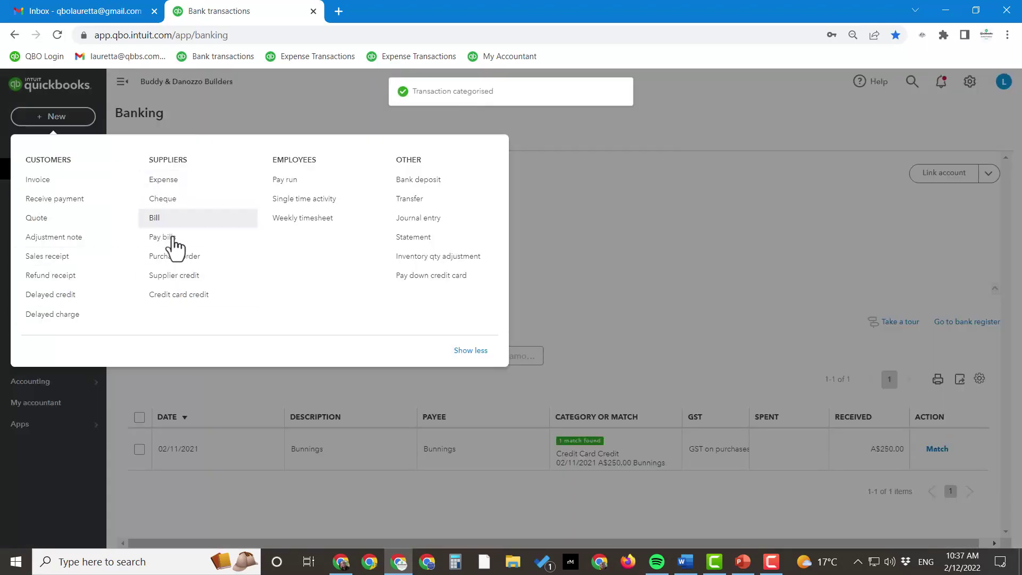
left_click(626, 283)
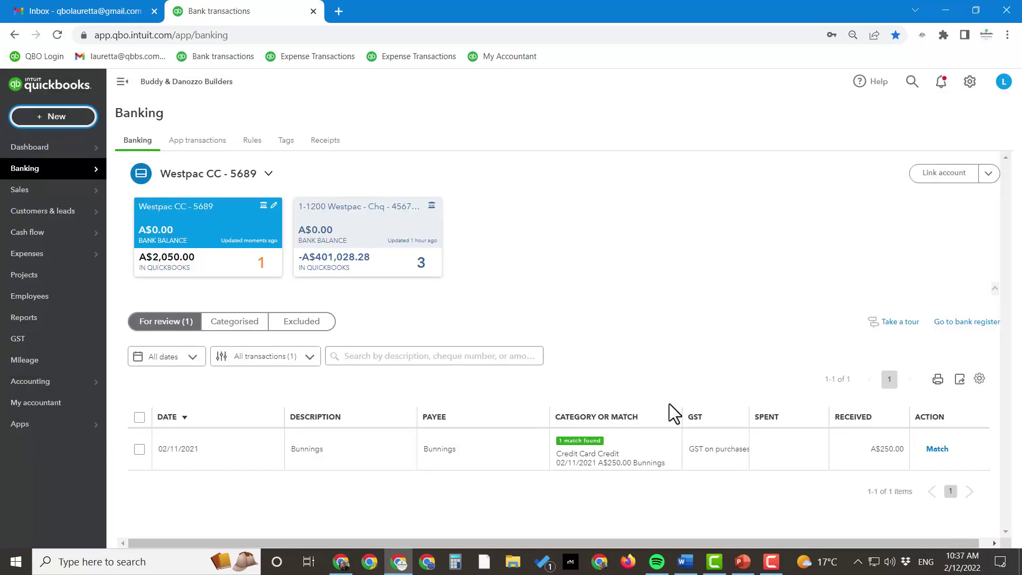
left_click(937, 452)
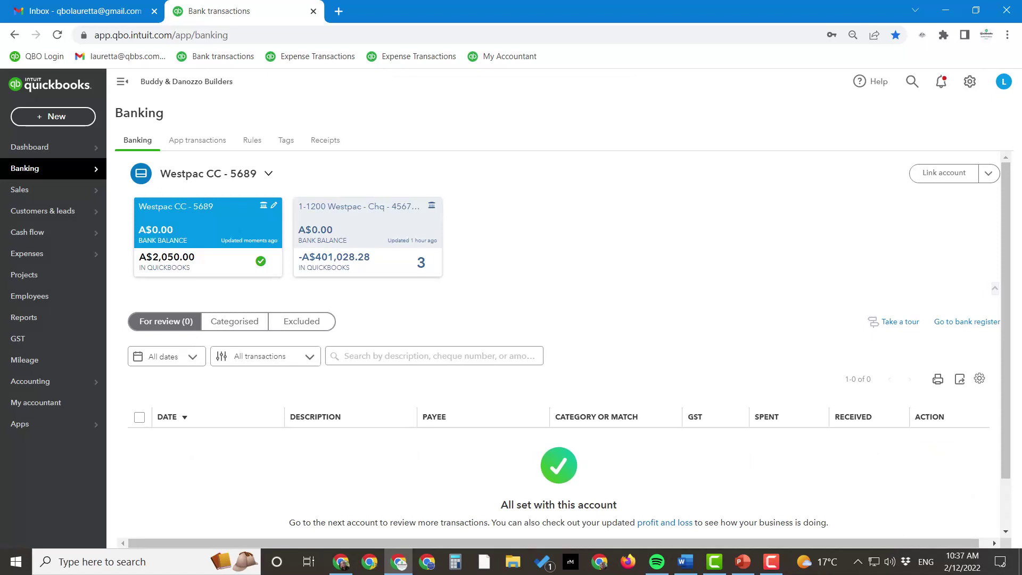
left_click(56, 125)
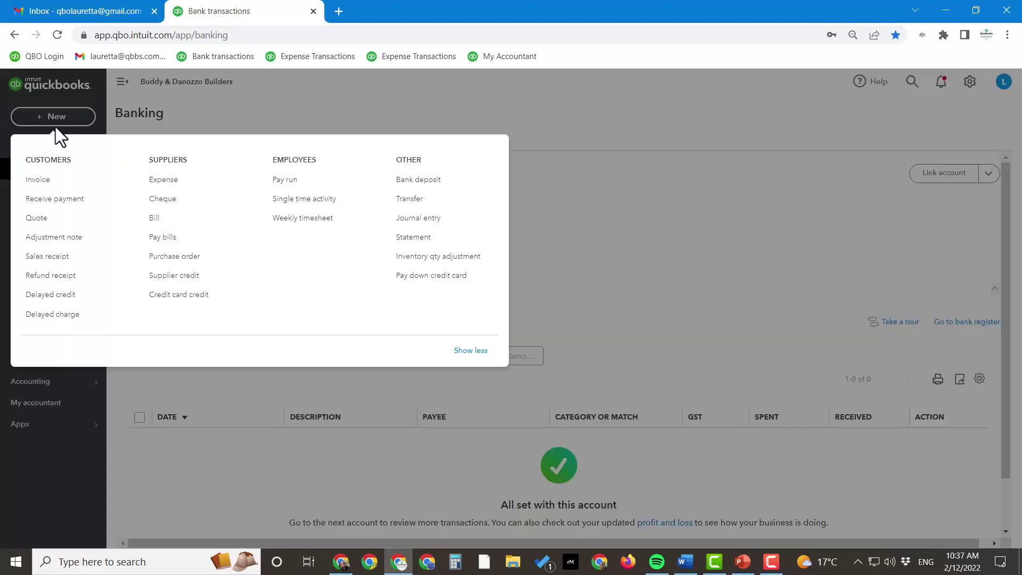
Start a new adjustment note and select the customer.
left_click(75, 245)
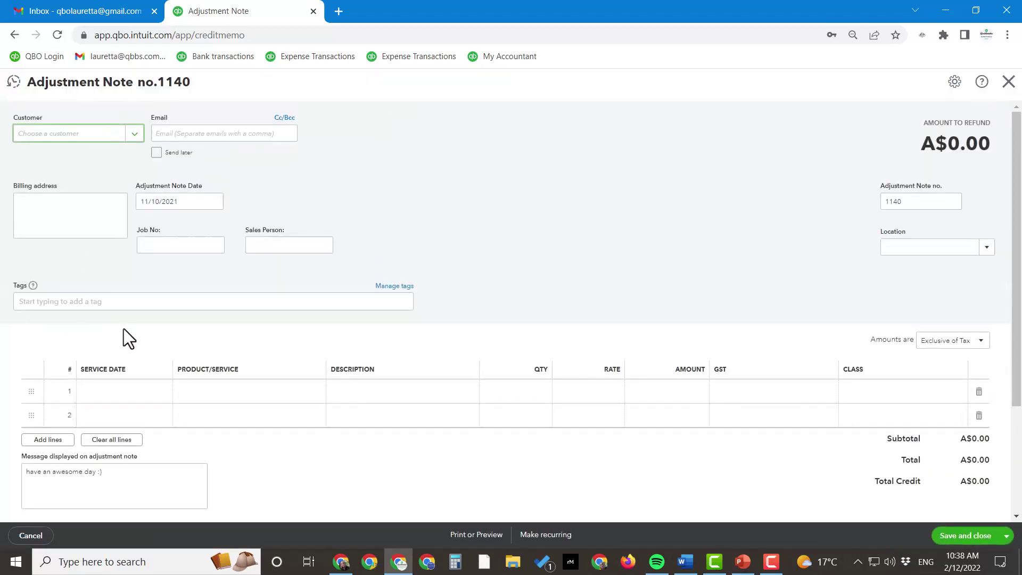
left_click(134, 136)
scroll(112, 237, "down", 2)
scroll(114, 245, "down", 1)
left_click(44, 160)
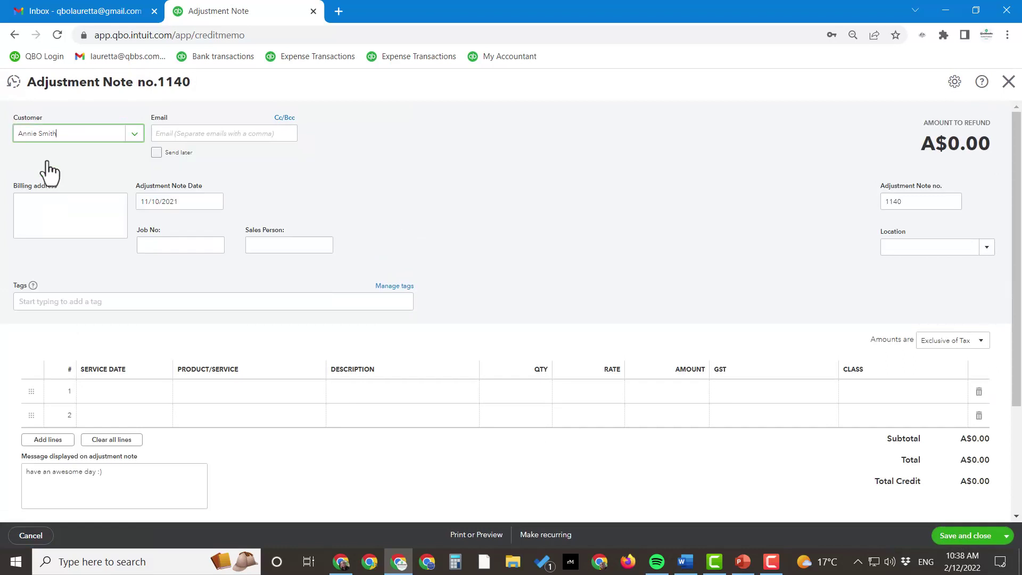
scroll(58, 170, "down", 1)
scroll(446, 201, "up", 1)
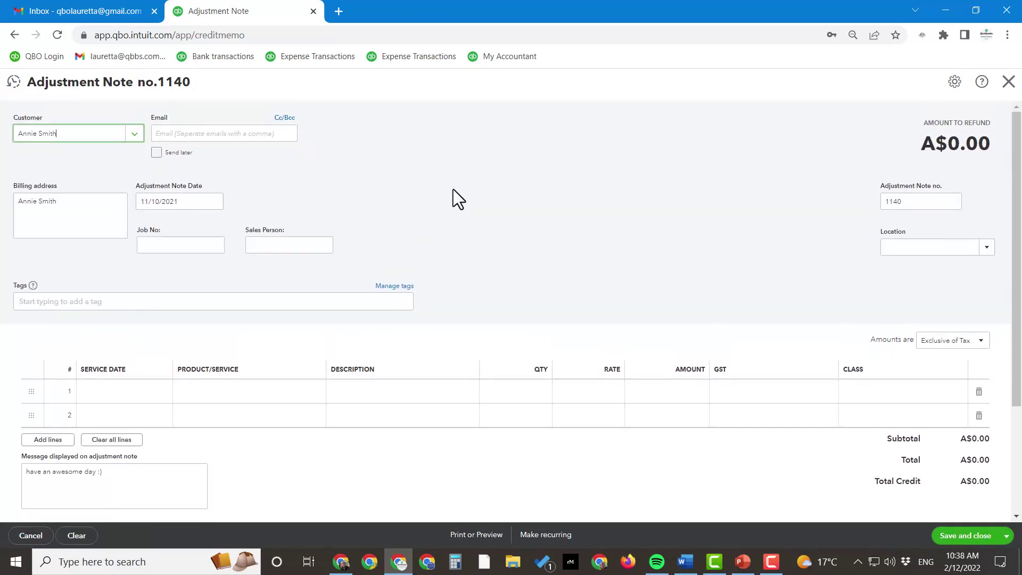
Add a Building Services:Consulting line with an amount of 1000.
left_click(308, 393)
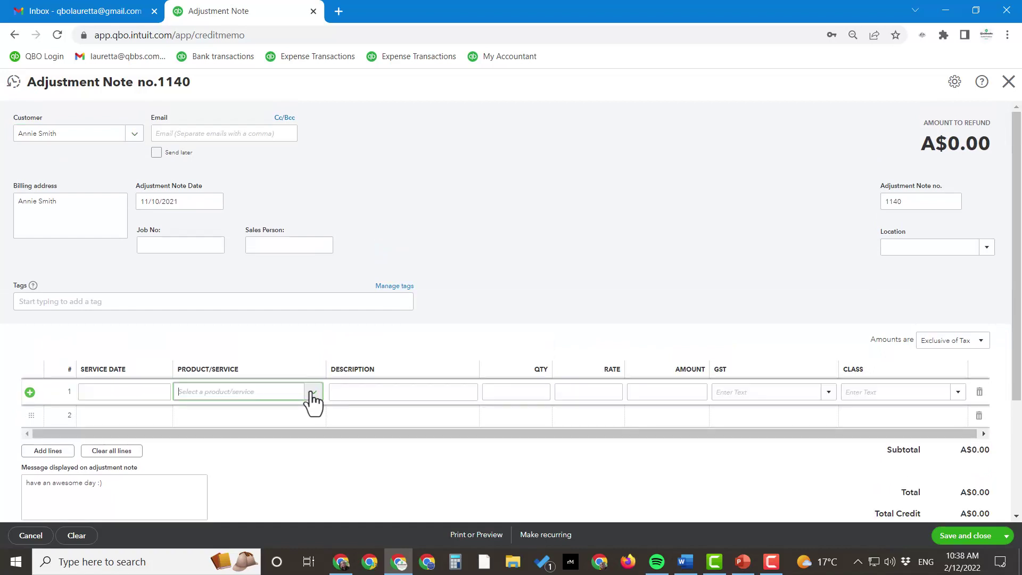
left_click(312, 393)
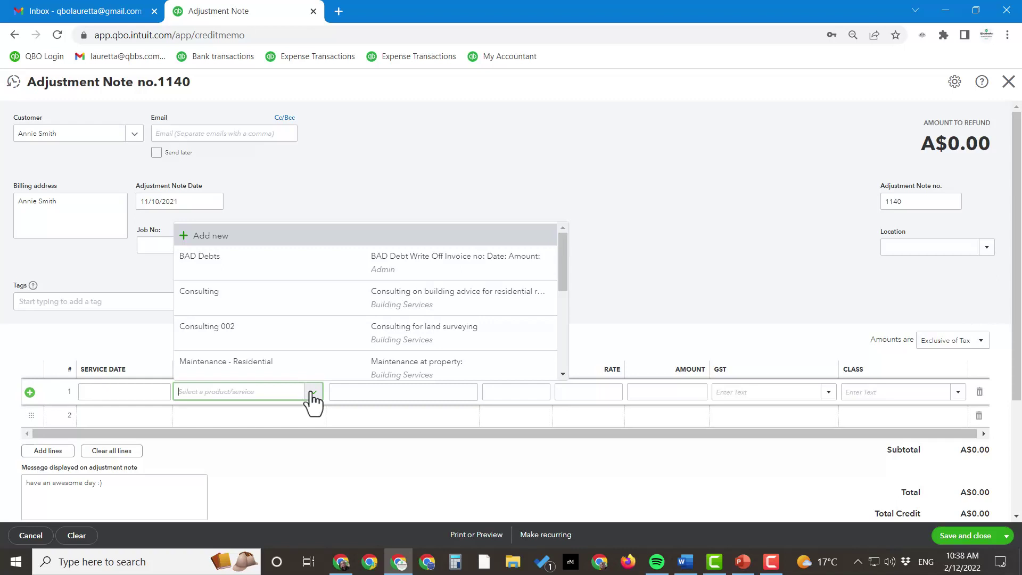
left_click(265, 296)
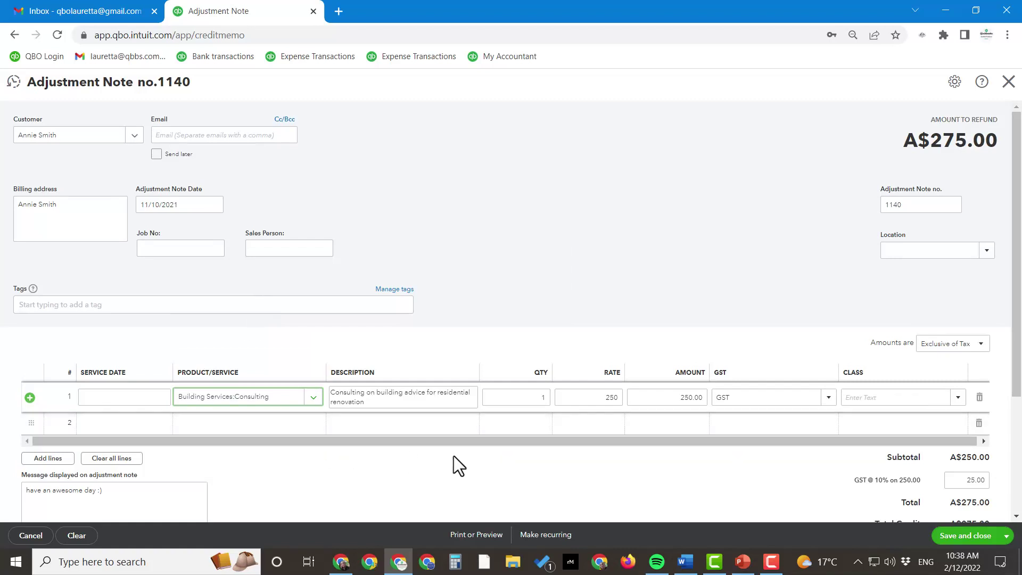
left_click(658, 397)
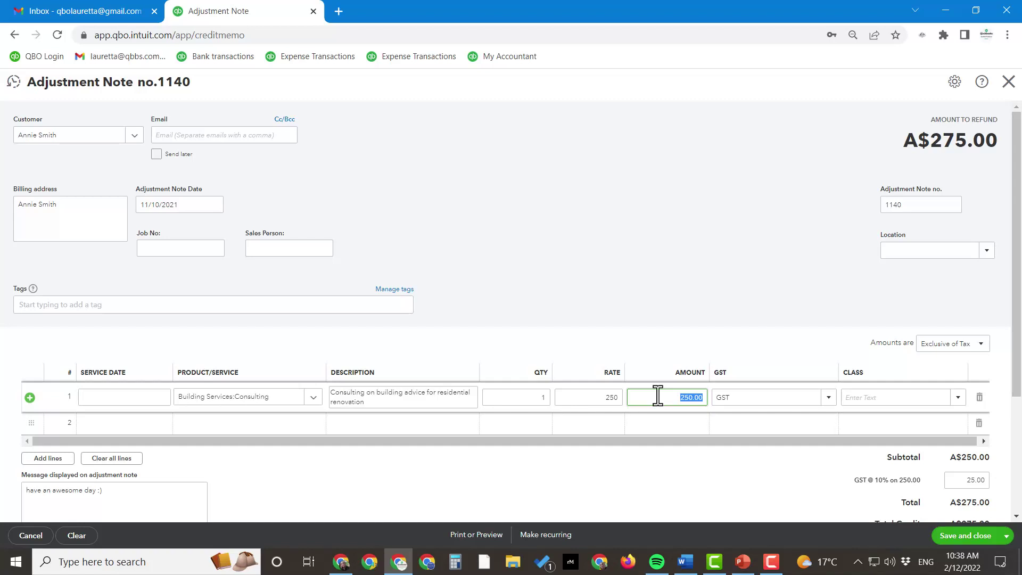
type("1000")
key("Tab")
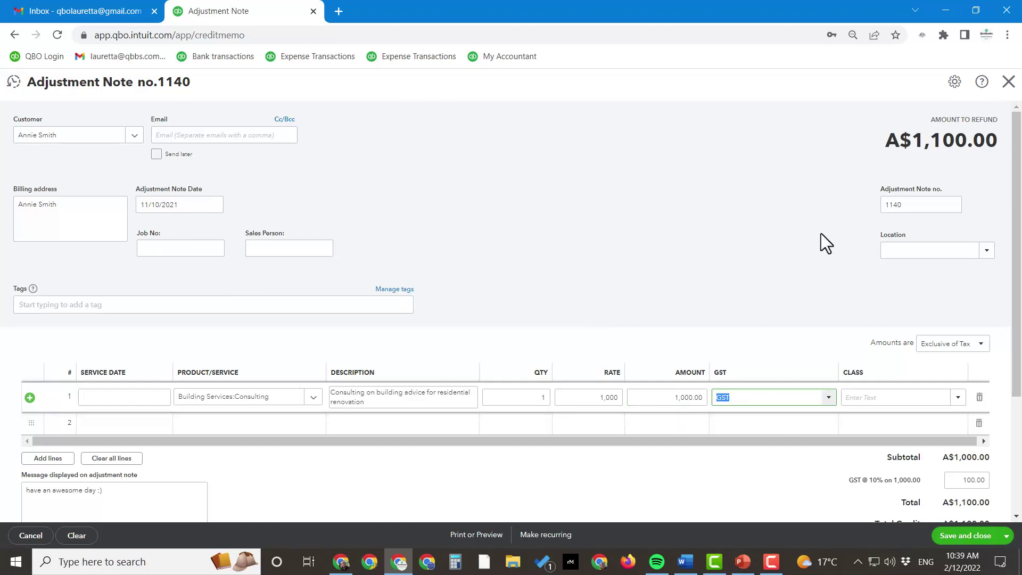
scroll(959, 405, "down", 2)
scroll(852, 439, "up", 1)
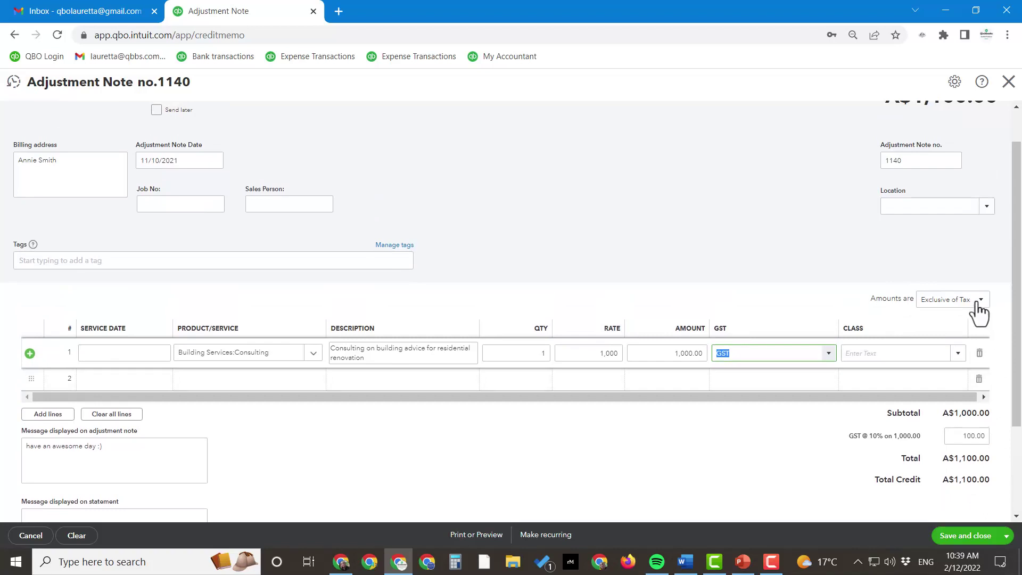
Make amounts inclusive of tax and re-enter the line amount as 1,000.00.
left_click(979, 306)
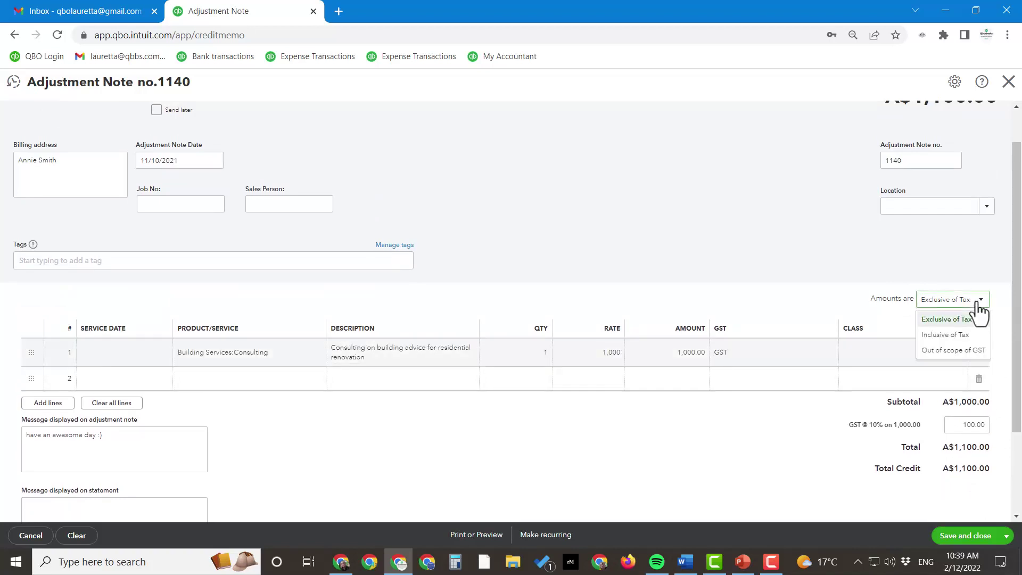
left_click(951, 334)
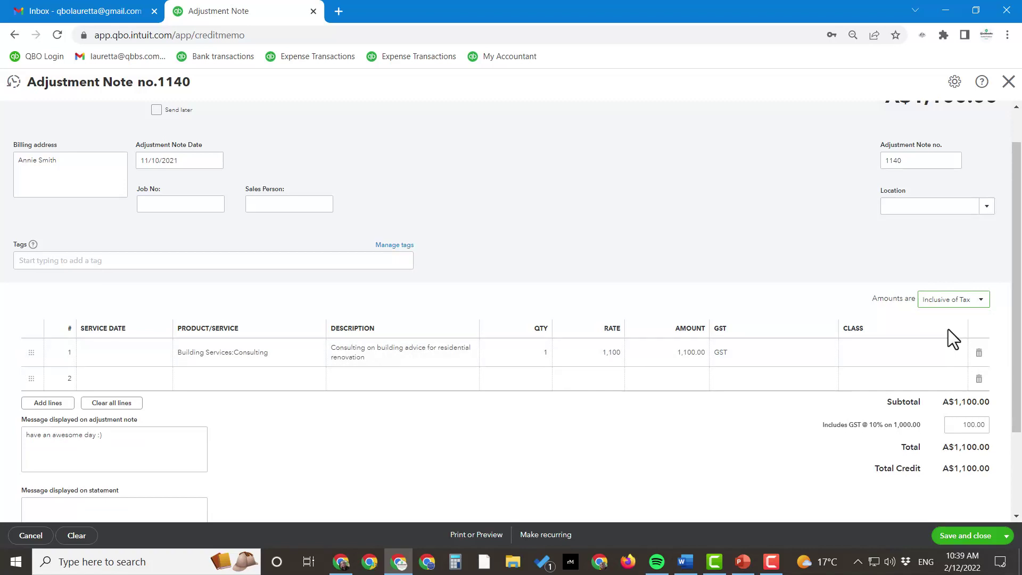
left_click(653, 353)
type("1000")
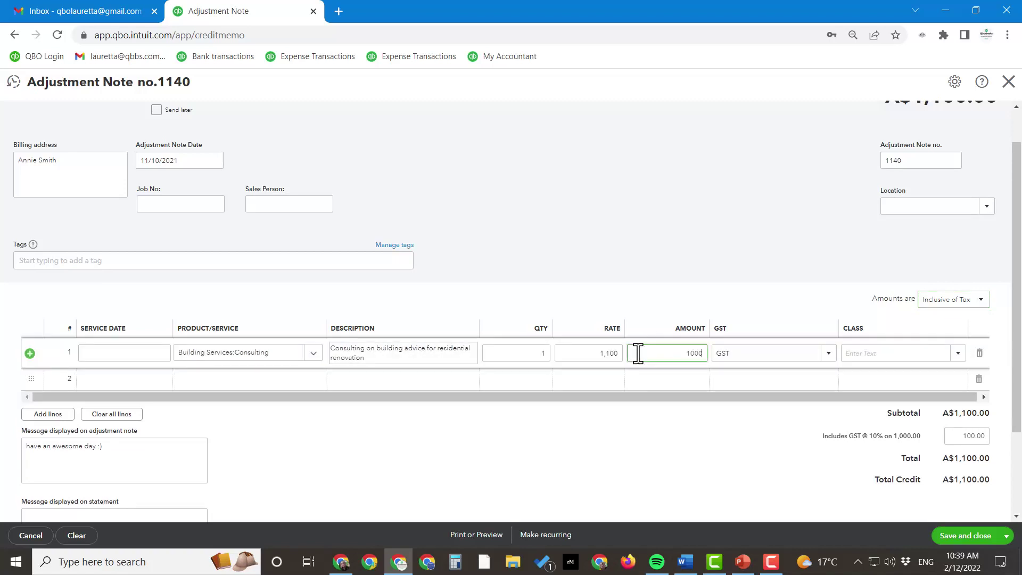
key("Tab")
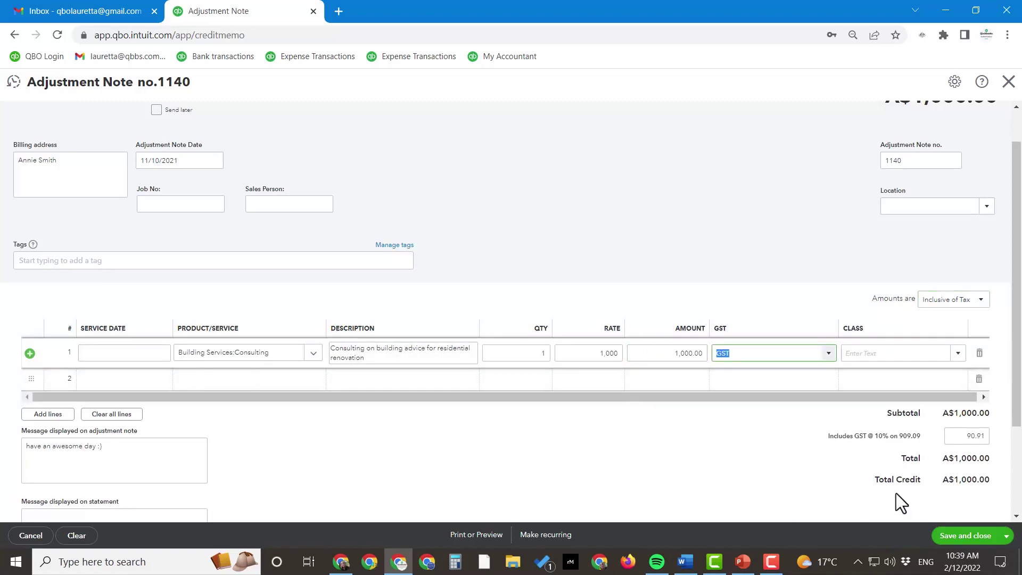
scroll(546, 266, "up", 1)
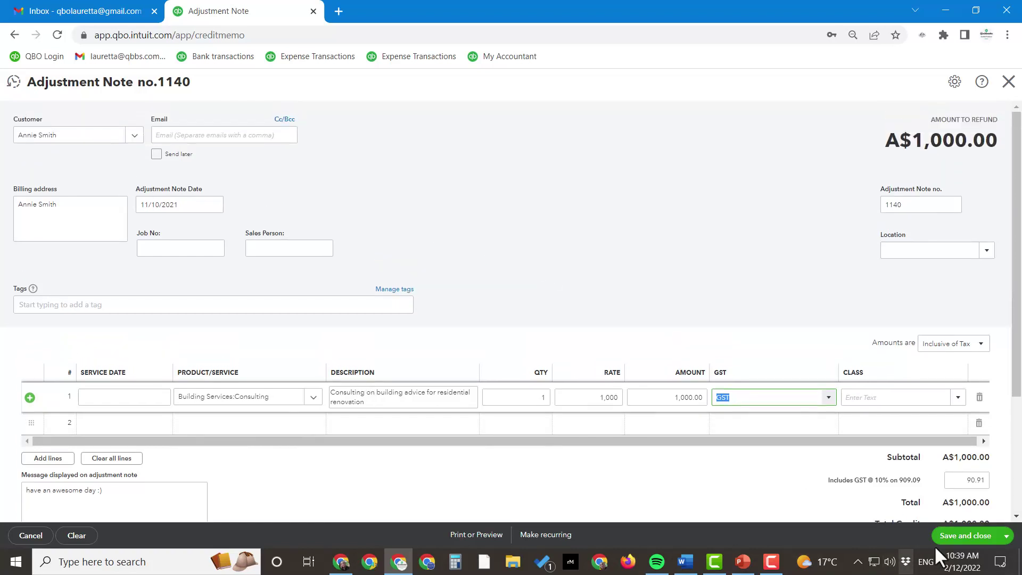
Save adjustment note 1140, then save the customer's payment applying its credit to invoice 1141.
left_click(955, 539)
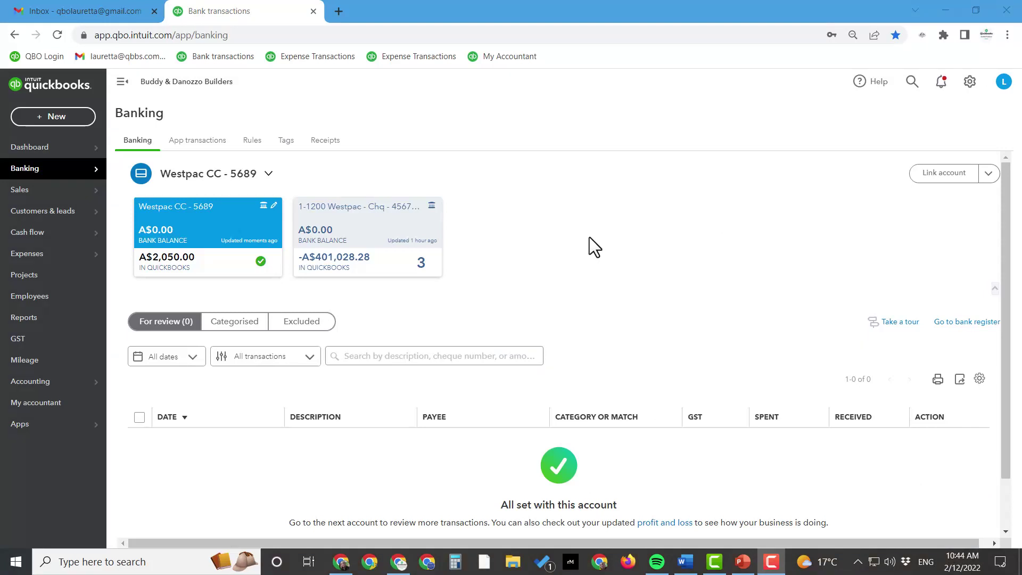
left_click(68, 121)
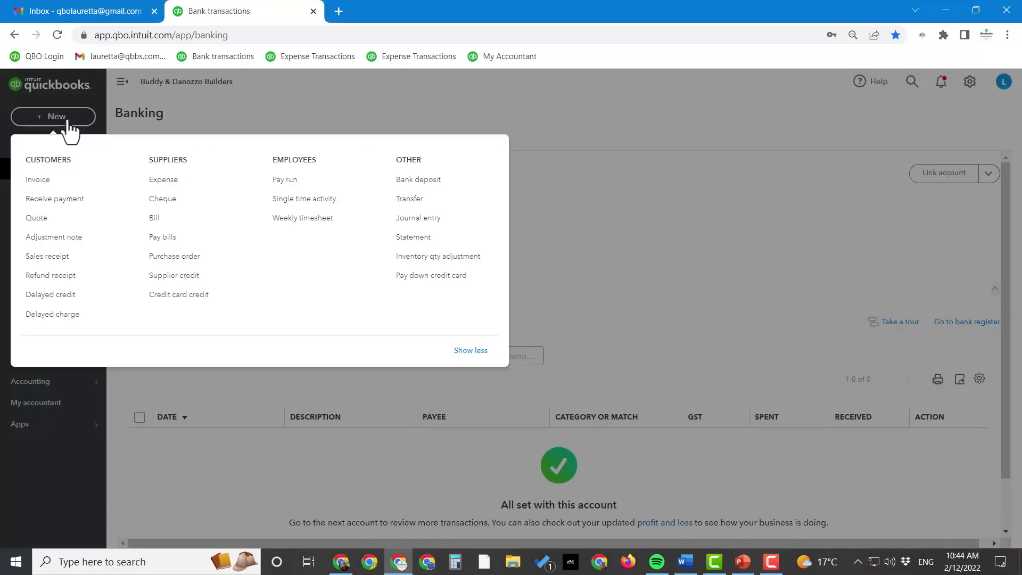
left_click(81, 199)
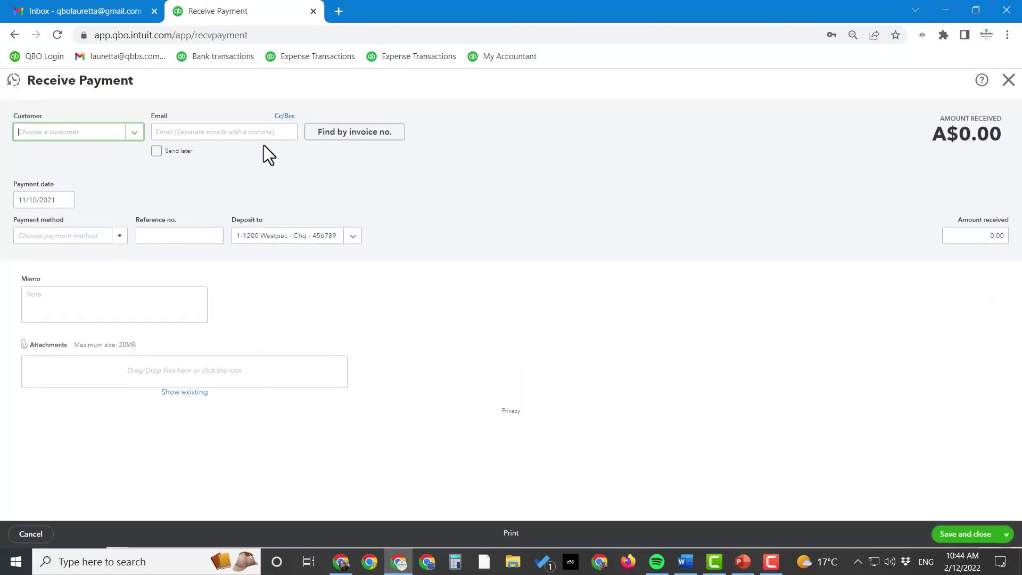
type("annie")
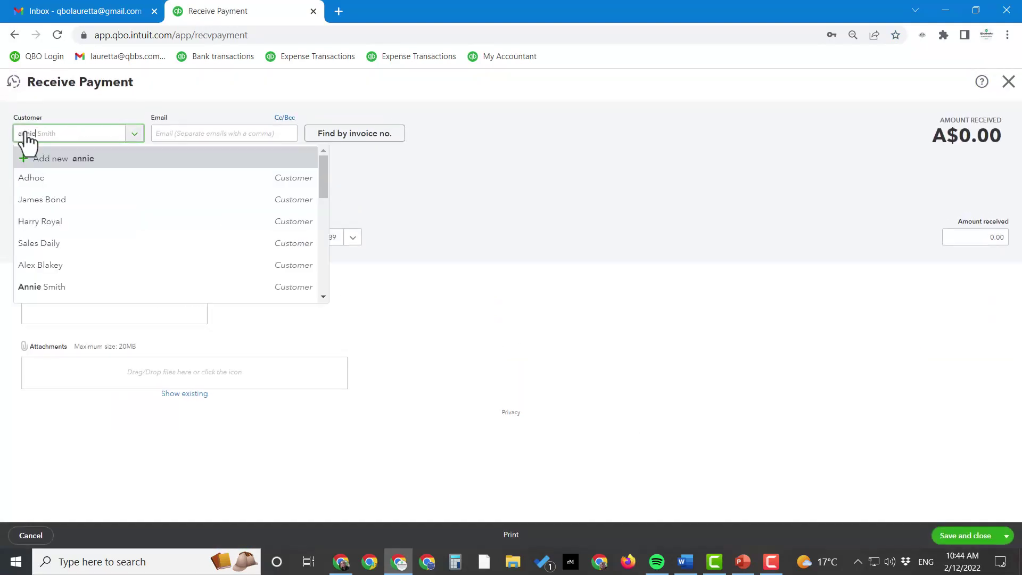
left_click(54, 181)
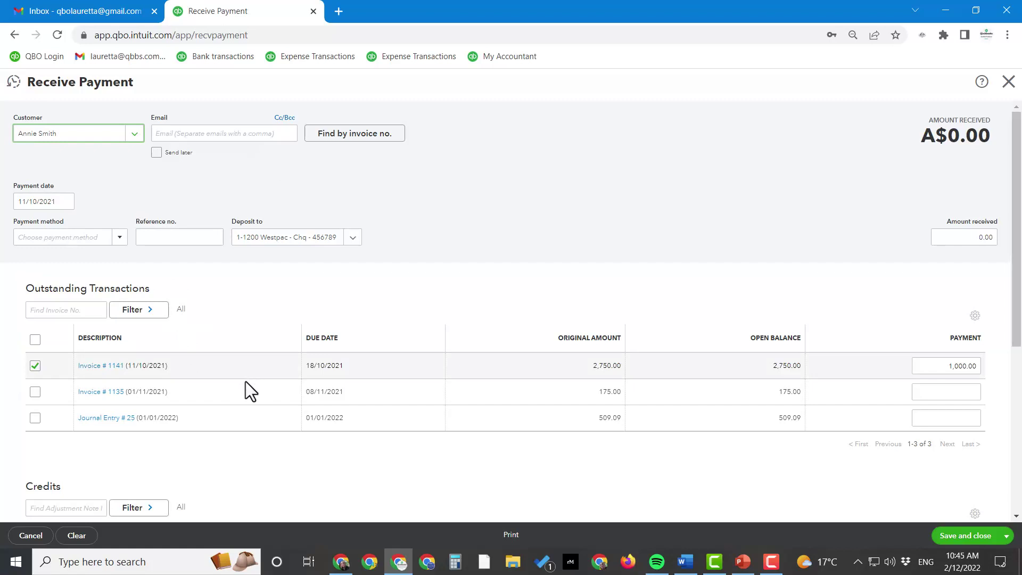
scroll(244, 382, "down", 2)
scroll(241, 388, "up", 2)
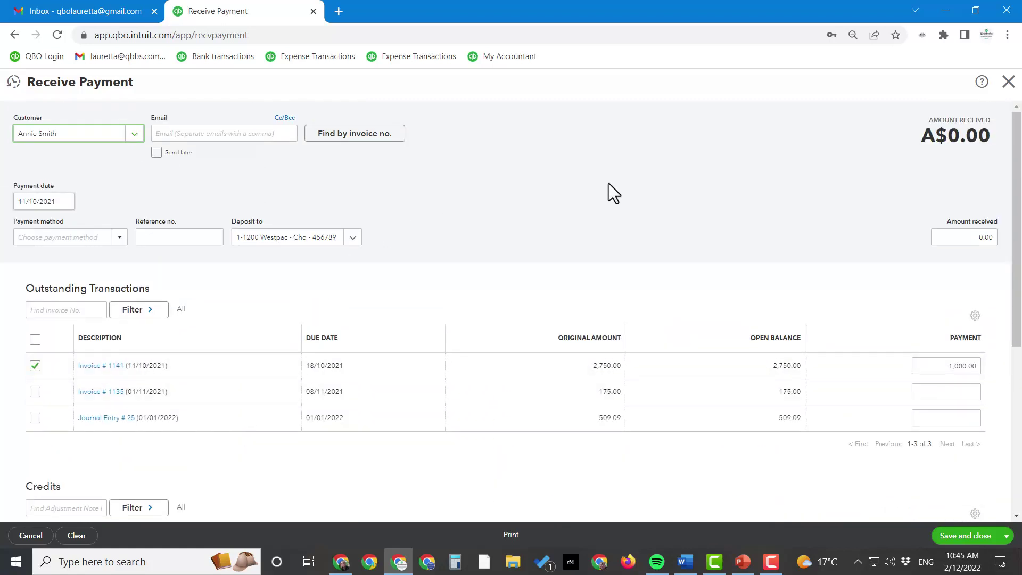
scroll(609, 183, "down", 2)
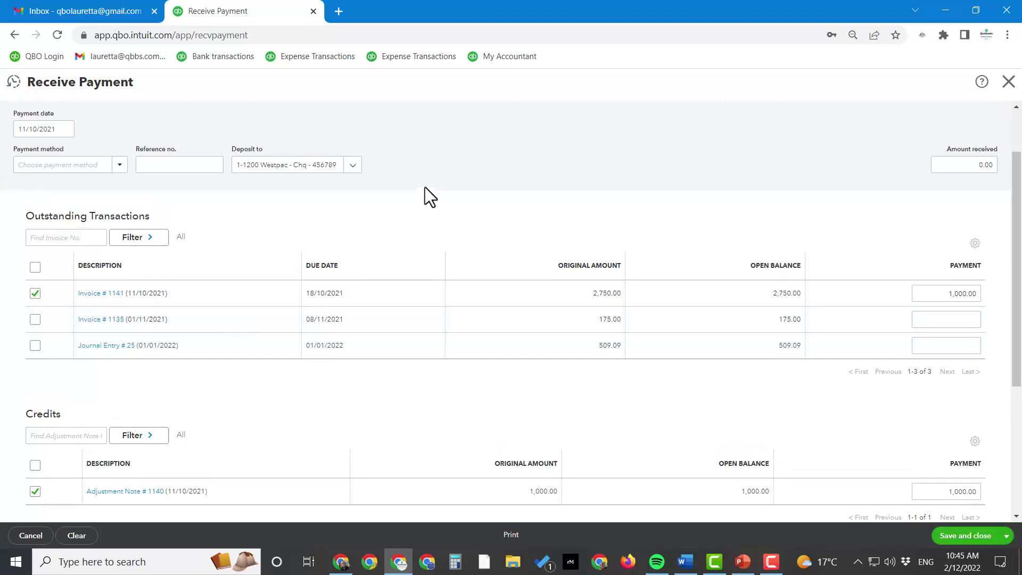
scroll(425, 186, "up", 2)
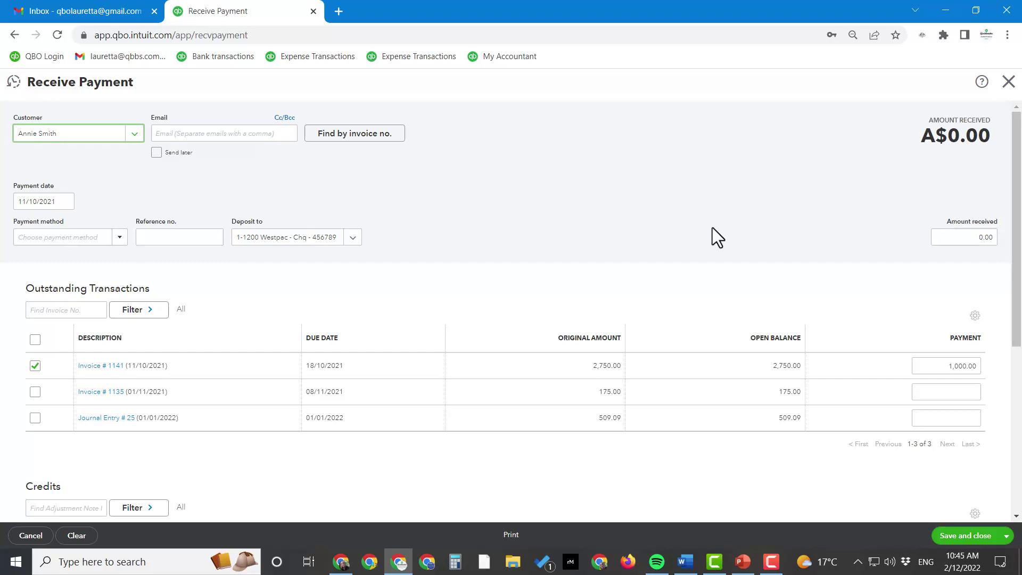
left_click(984, 538)
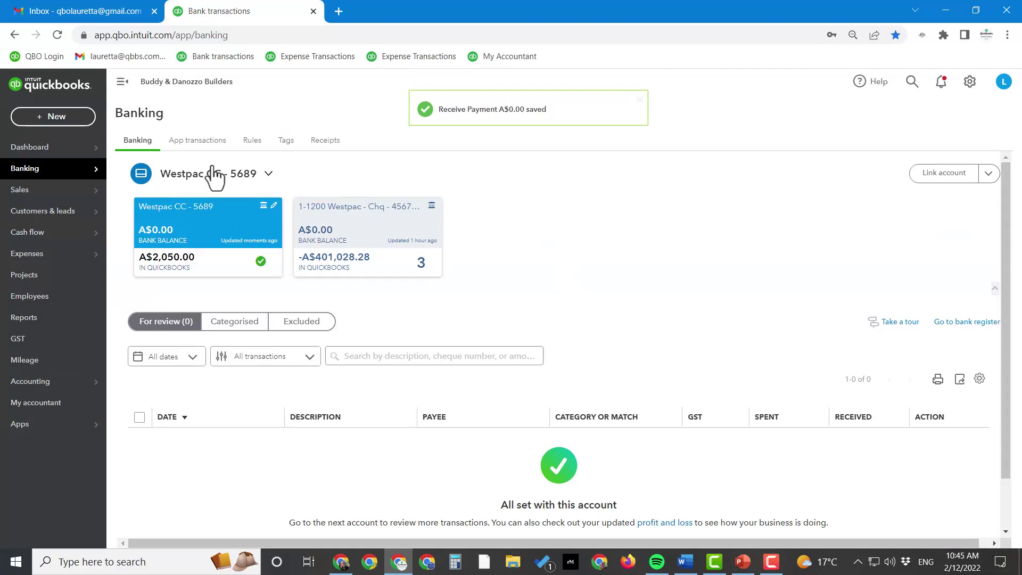
Open invoice 1141 from the customer's record and confirm its A$1,750.00 balance due.
mouse_move(75, 197)
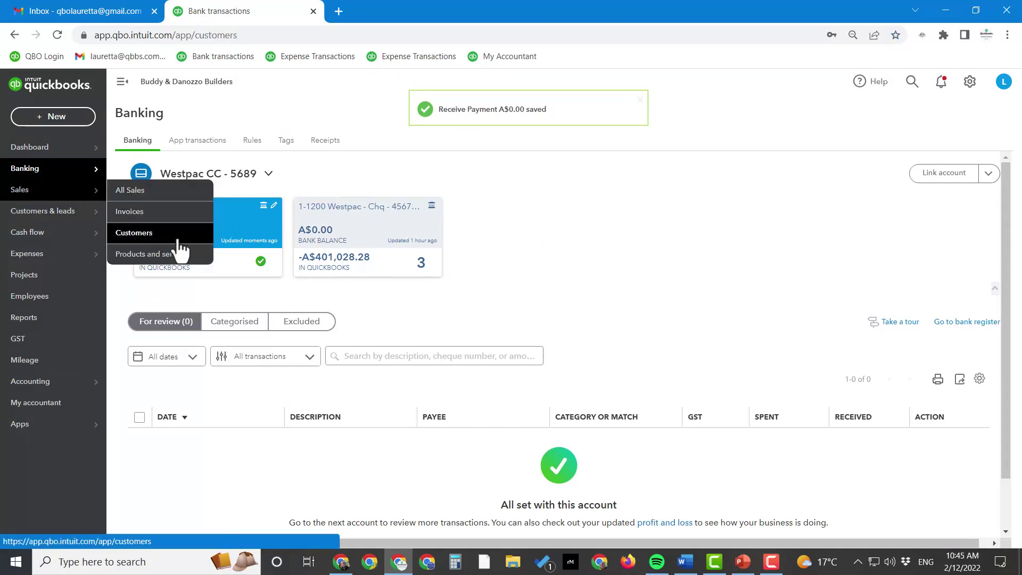
left_click(154, 241)
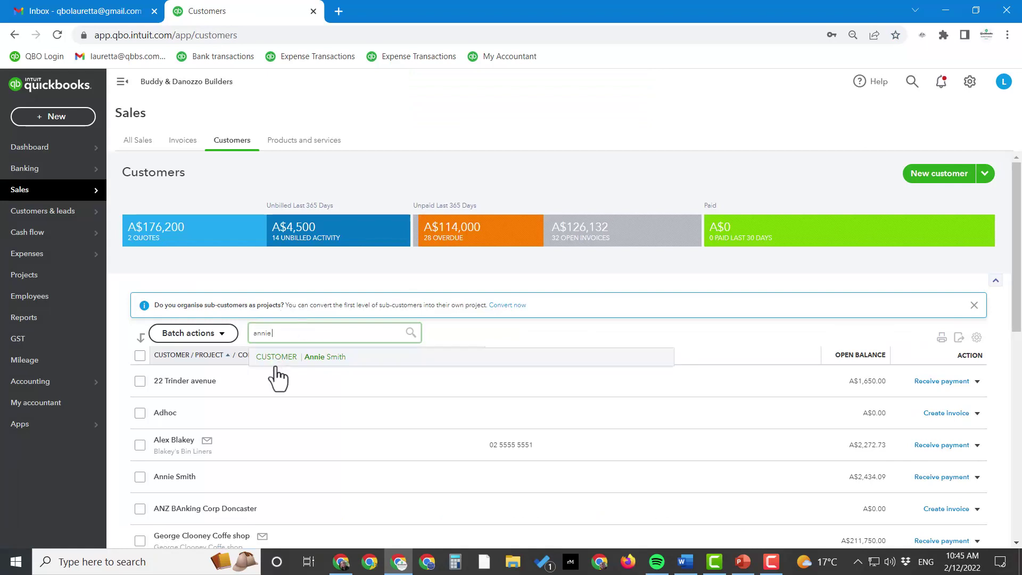
left_click(306, 357)
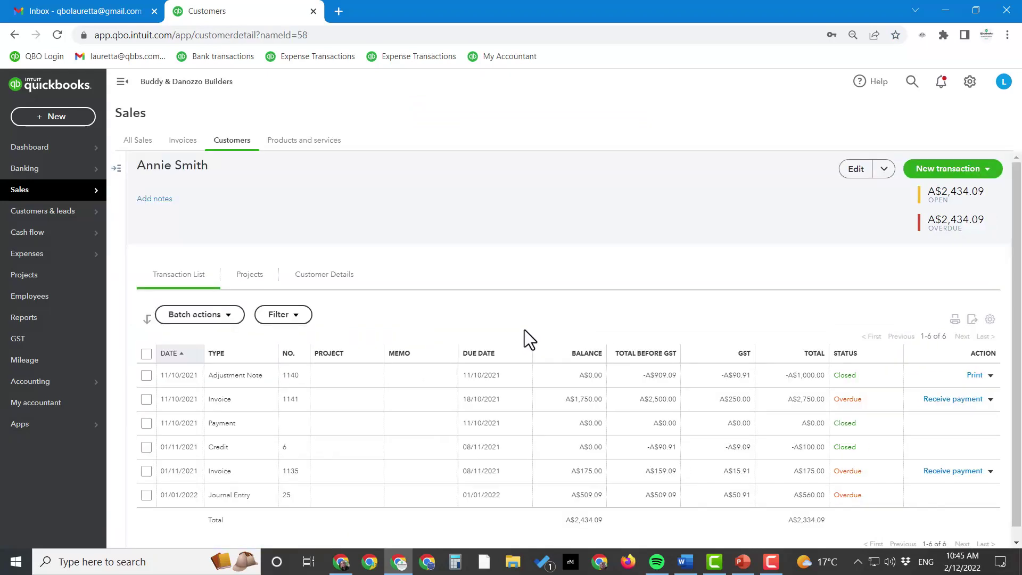
scroll(548, 373, "down", 1)
scroll(537, 407, "up", 1)
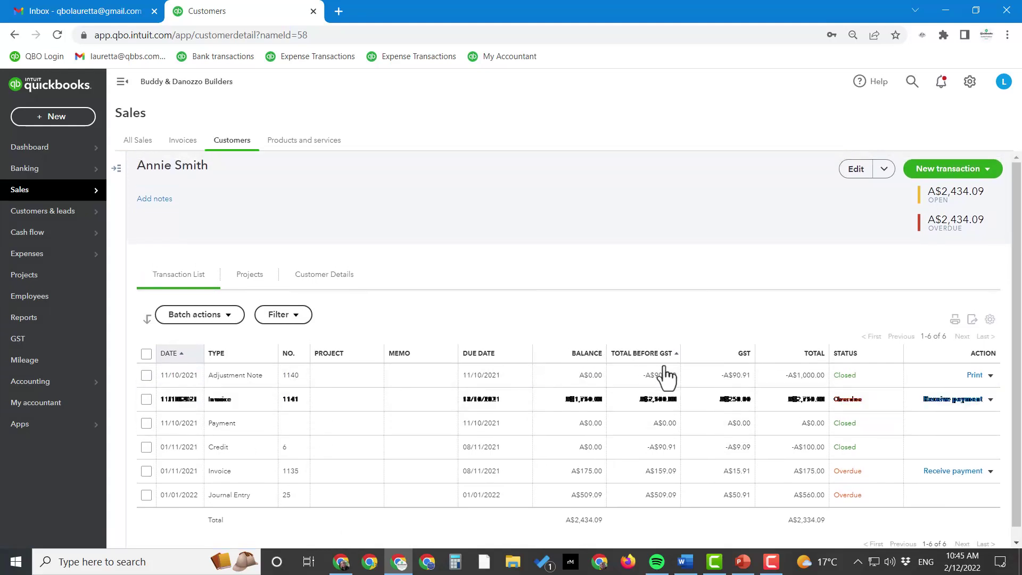
left_click(294, 411)
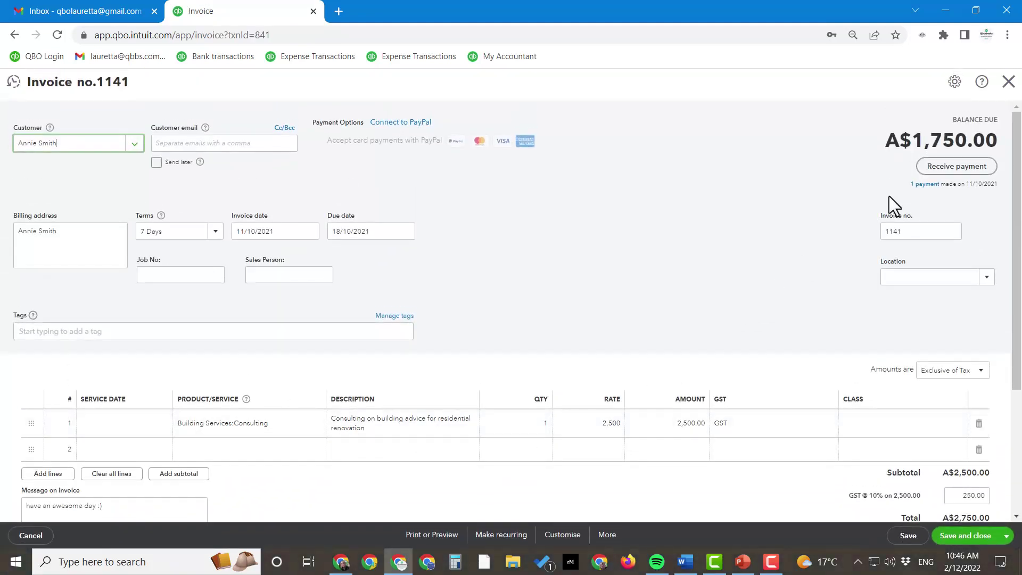
scroll(791, 416, "down", 2)
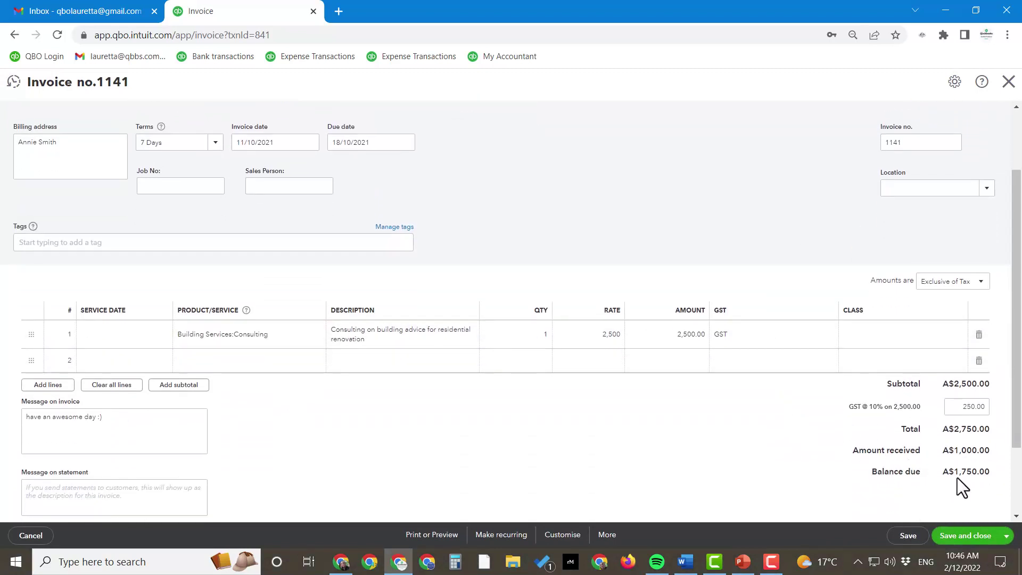
scroll(799, 463, "up", 2)
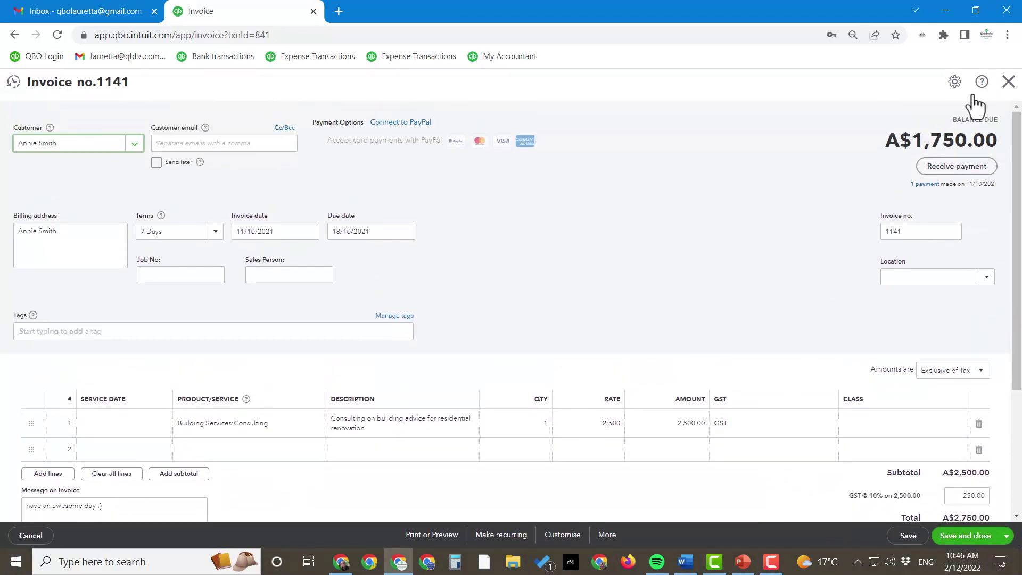
left_click(1008, 82)
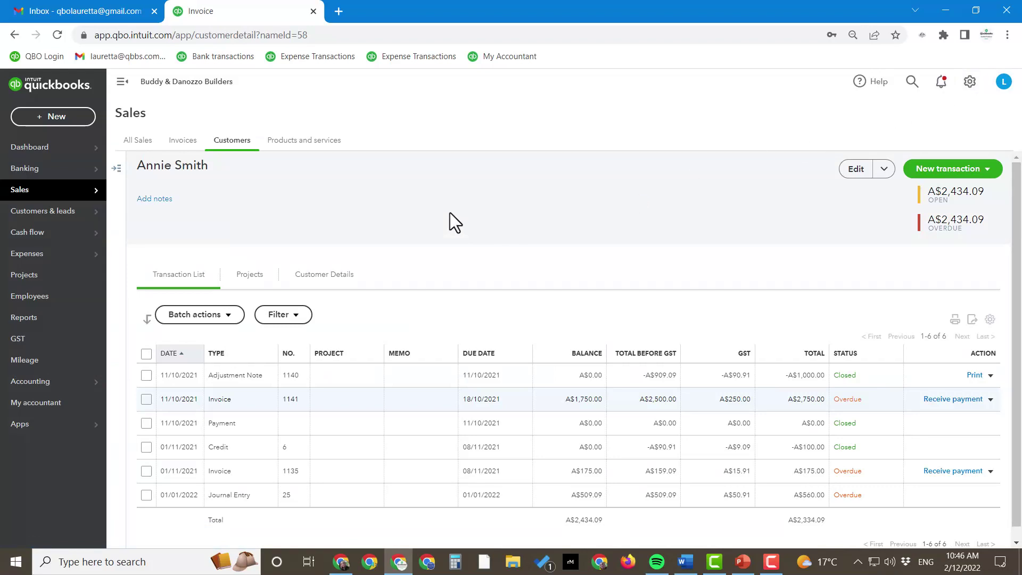
left_click(912, 86)
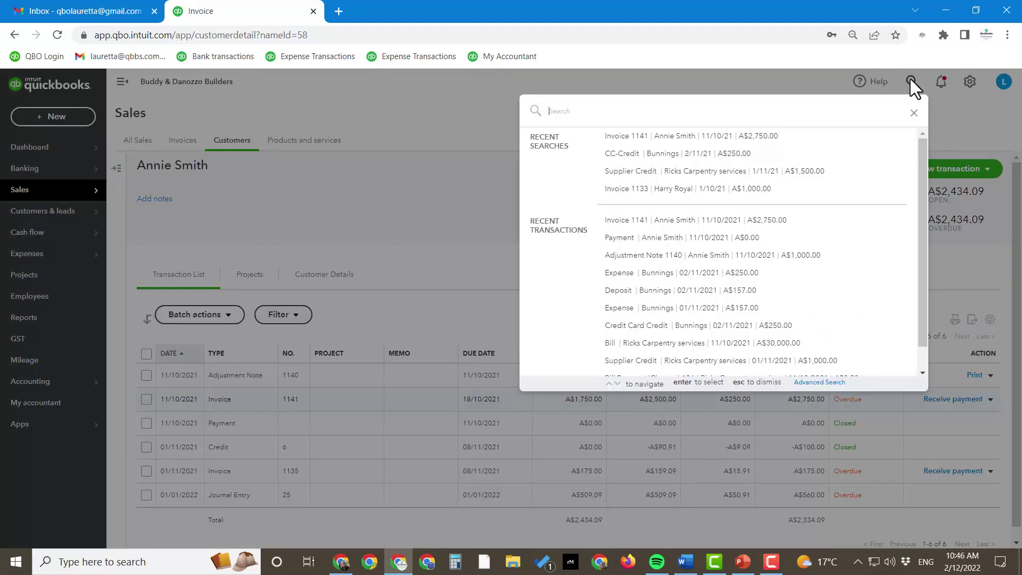
Reopen invoice 1141 from recent searches and close it without saving.
left_click(749, 140)
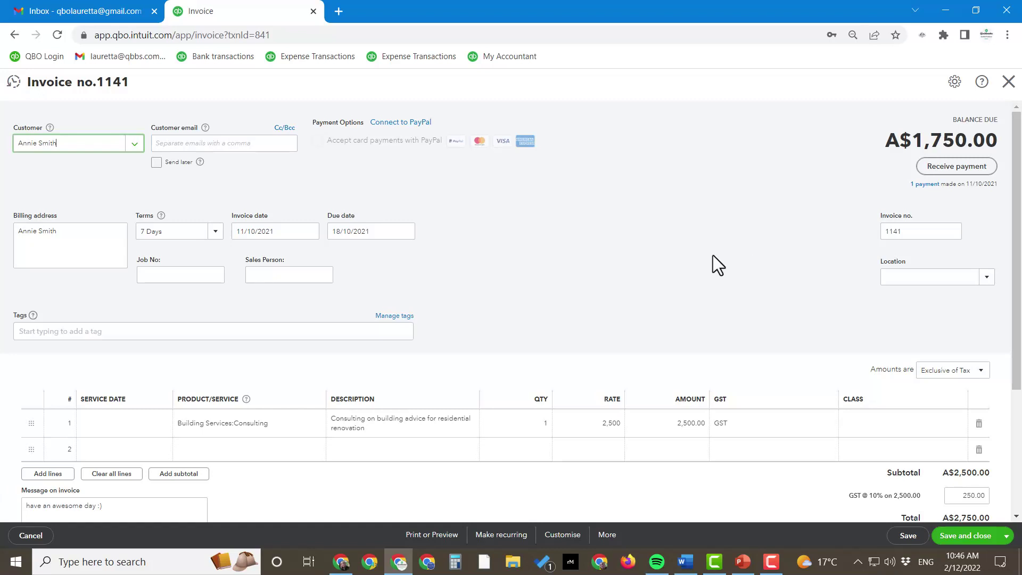
left_click(1007, 536)
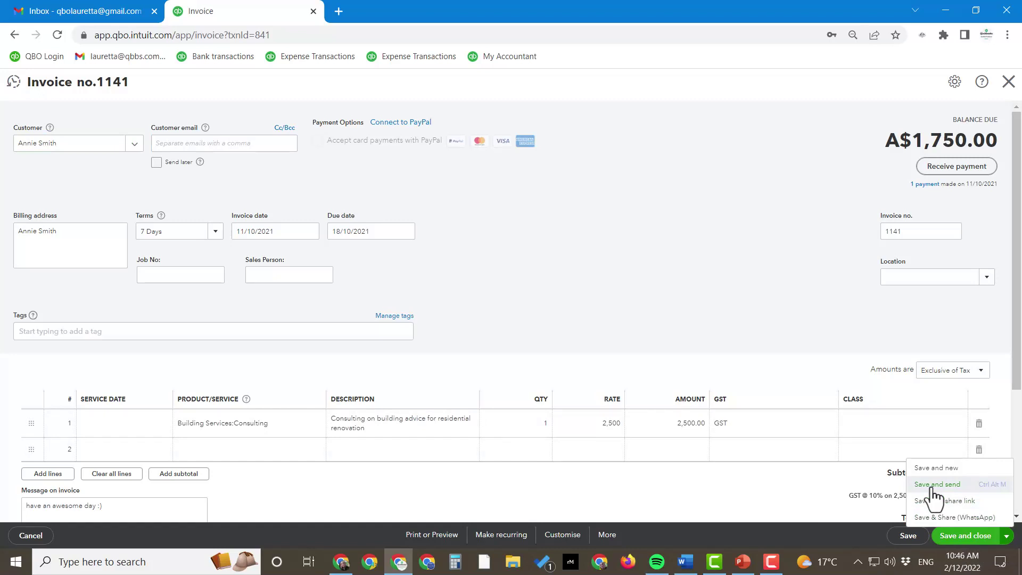
left_click(1009, 82)
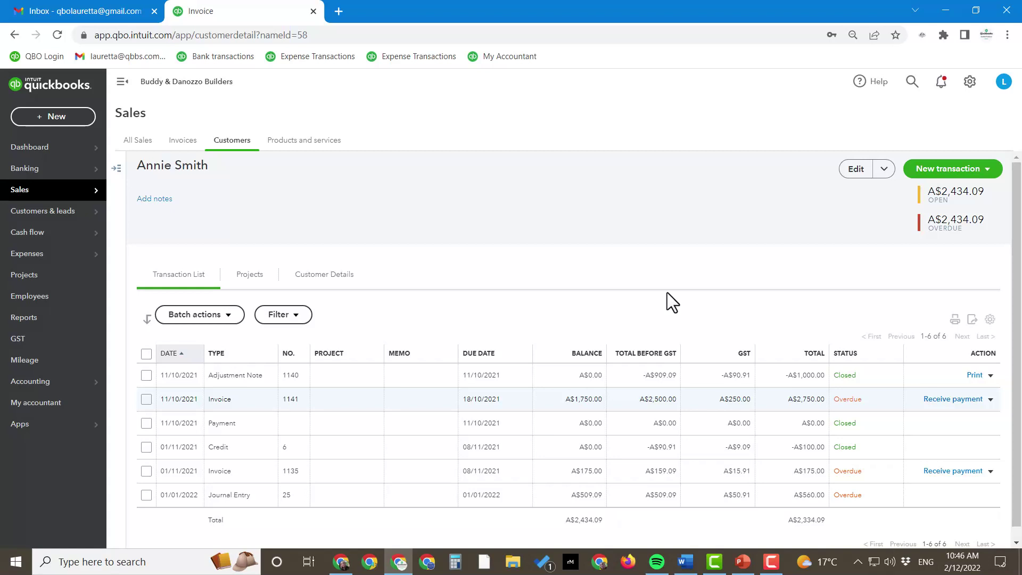
left_click(48, 116)
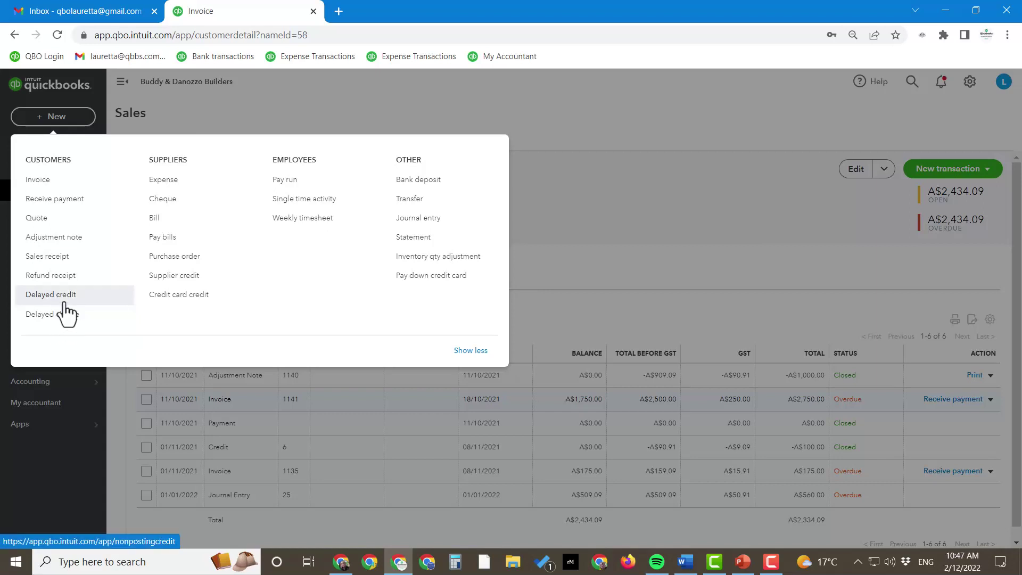
left_click(577, 188)
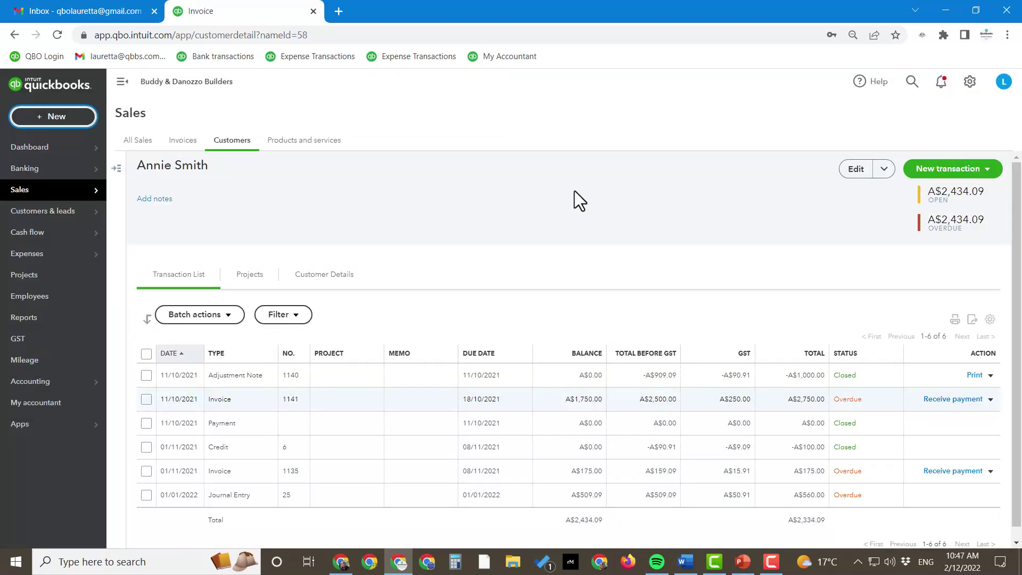